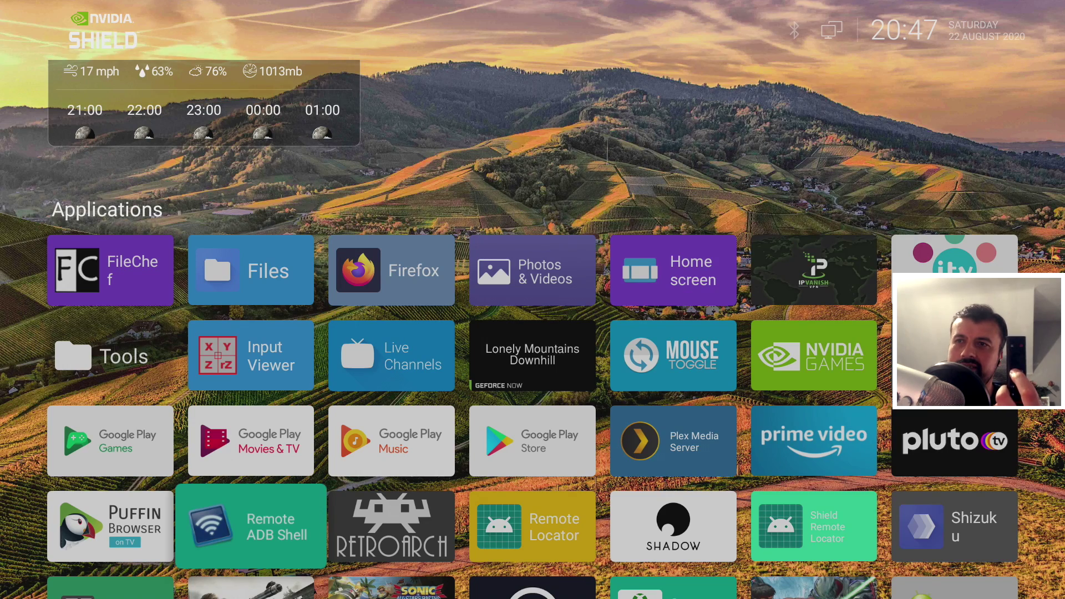
# Step: Move through the Wolf Launcher grid and bring up recent apps (System upgrade, Play Store, Wolf Launcher)
pyautogui.press('Up')
pyautogui.press('Up')
pyautogui.press('Up')
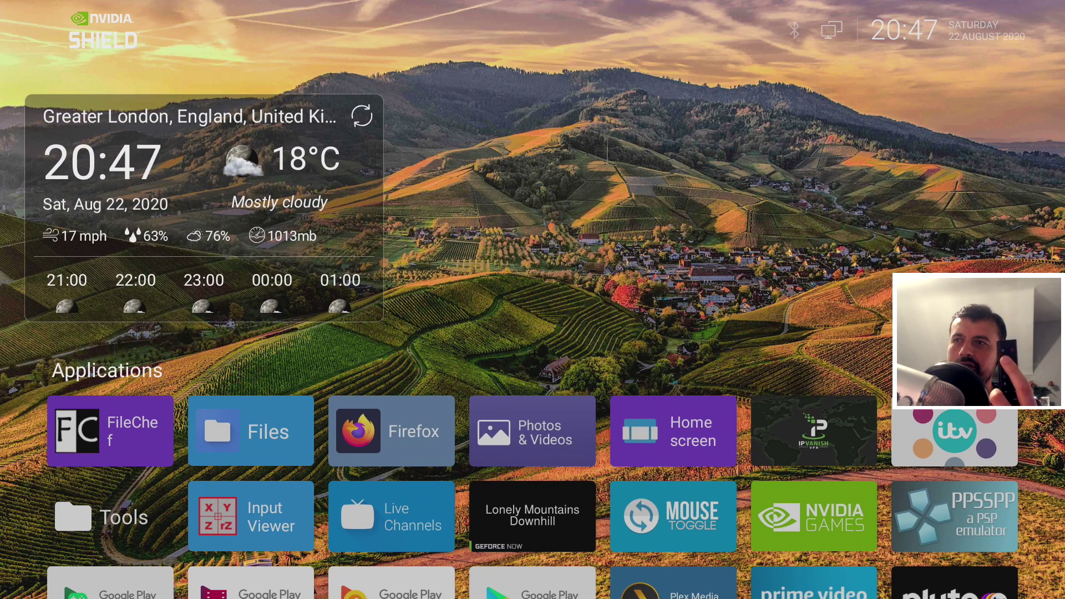
pyautogui.hotkey('alt', 'Tab')
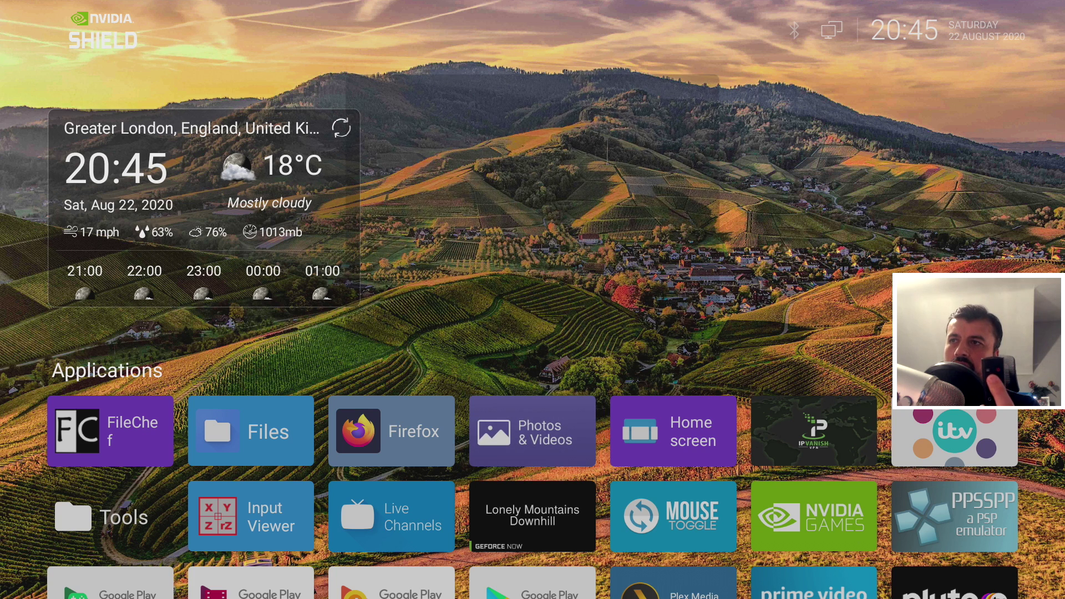
pyautogui.press('Up')
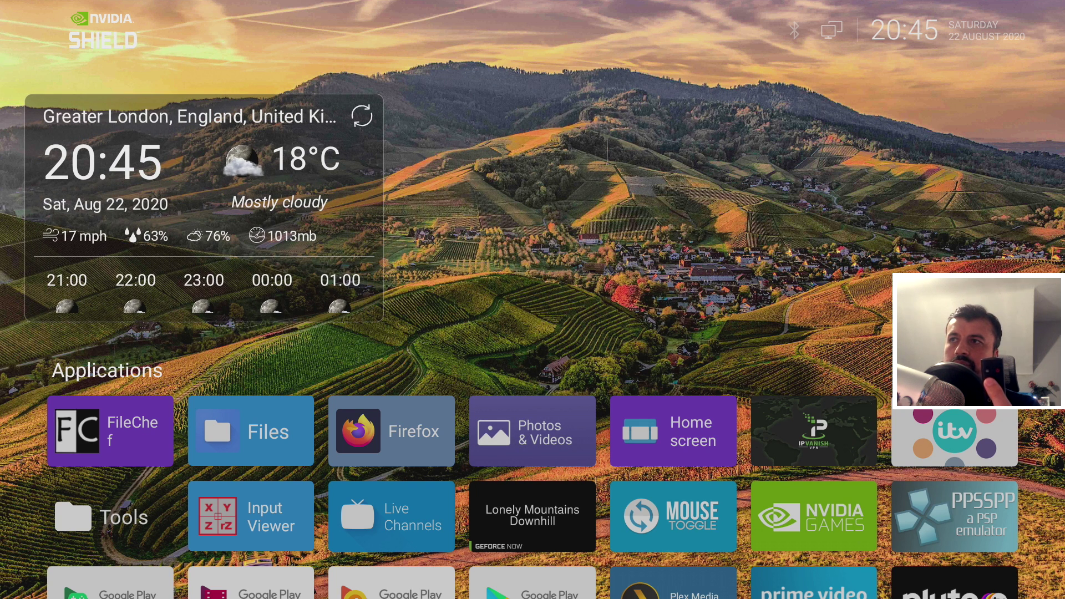
pyautogui.press('Down')
pyautogui.press('Down')
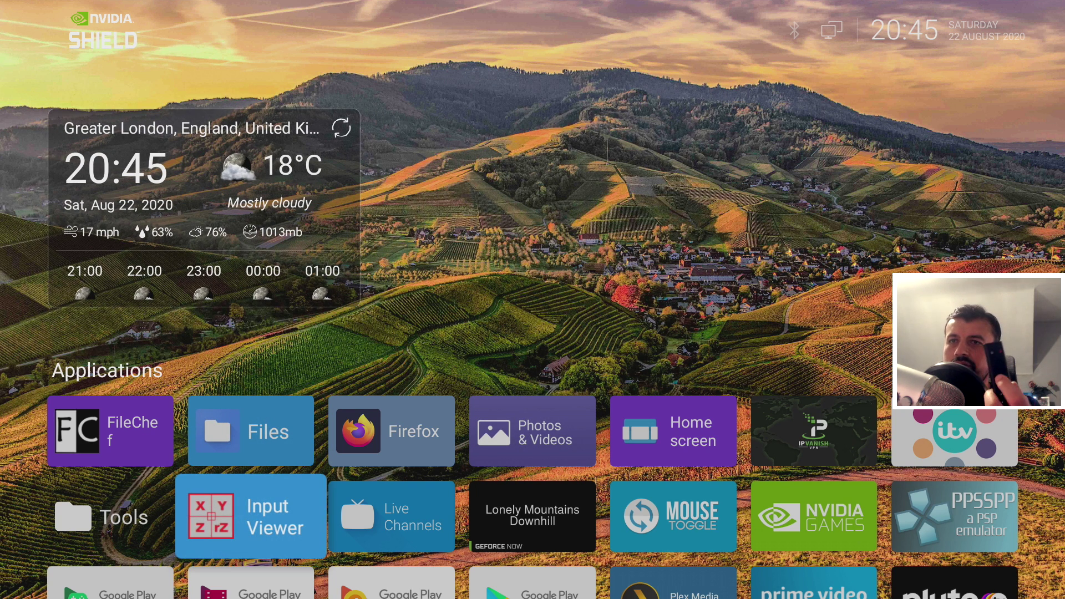
pyautogui.press('Home')
pyautogui.press('Home')
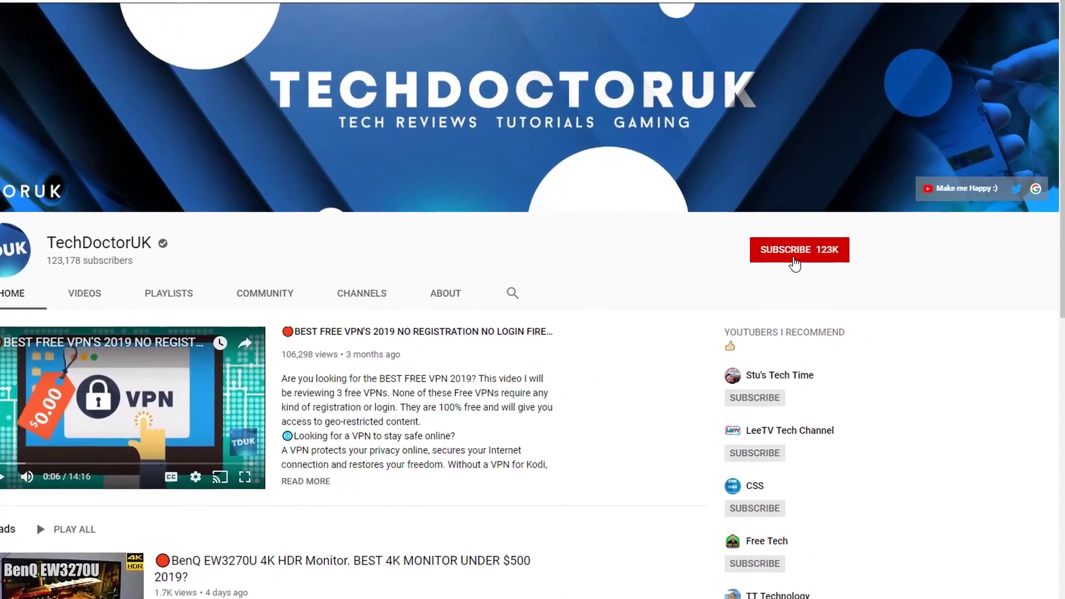
# Step: Subscribe to the TechDoctorUK channel and set the bell to all notifications
pyautogui.click(793, 258)
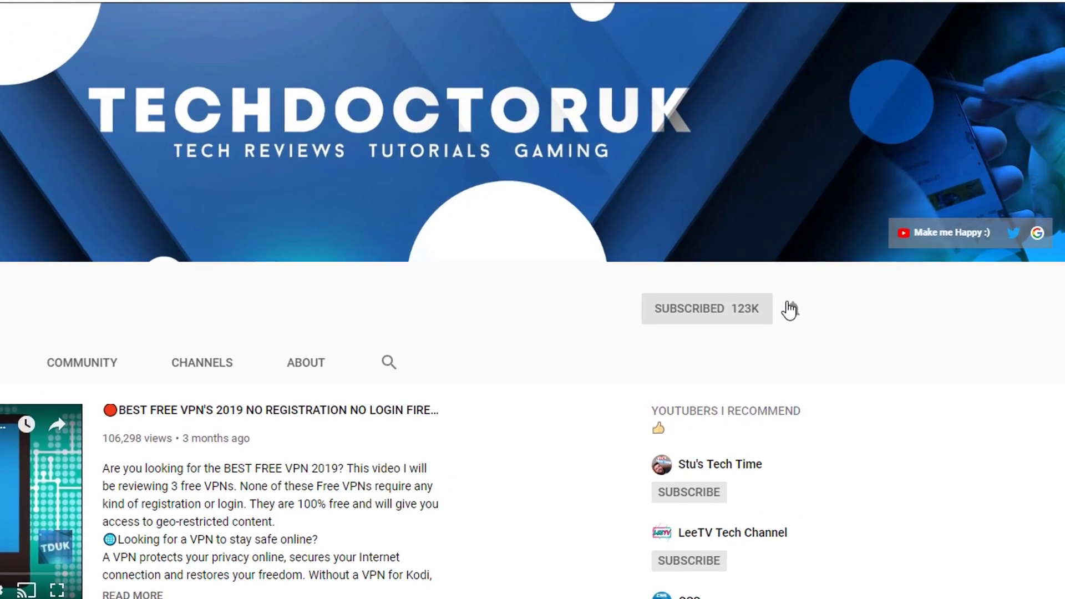
pyautogui.click(790, 308)
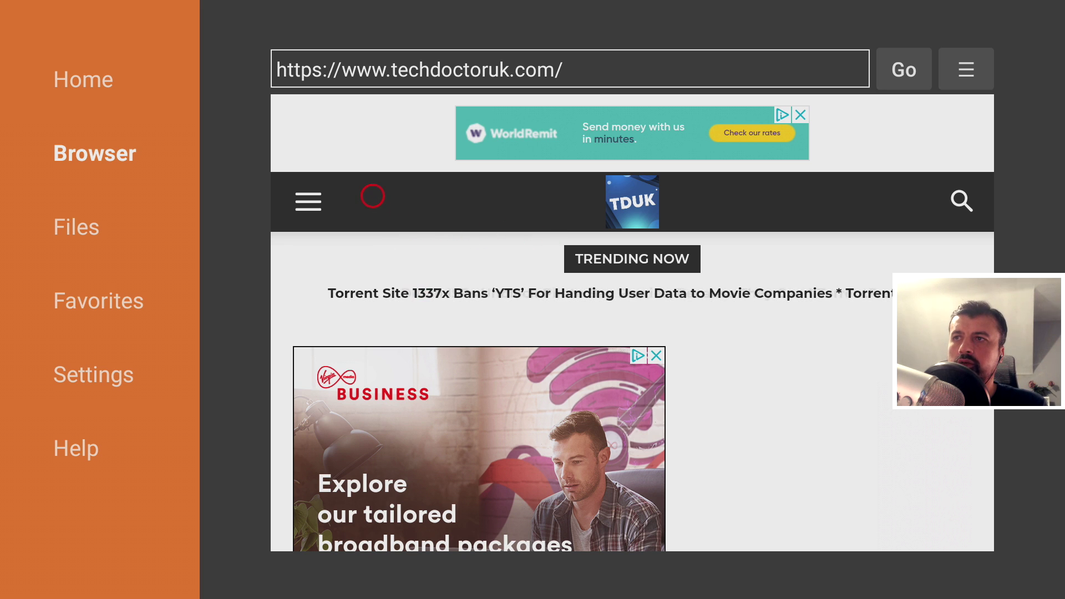
# Step: Go to techdoctoruk.com's Tutorials and open 'Block Android TV Adverts With Wolf Launcher'
pyautogui.press('Left')
pyautogui.press('Right')
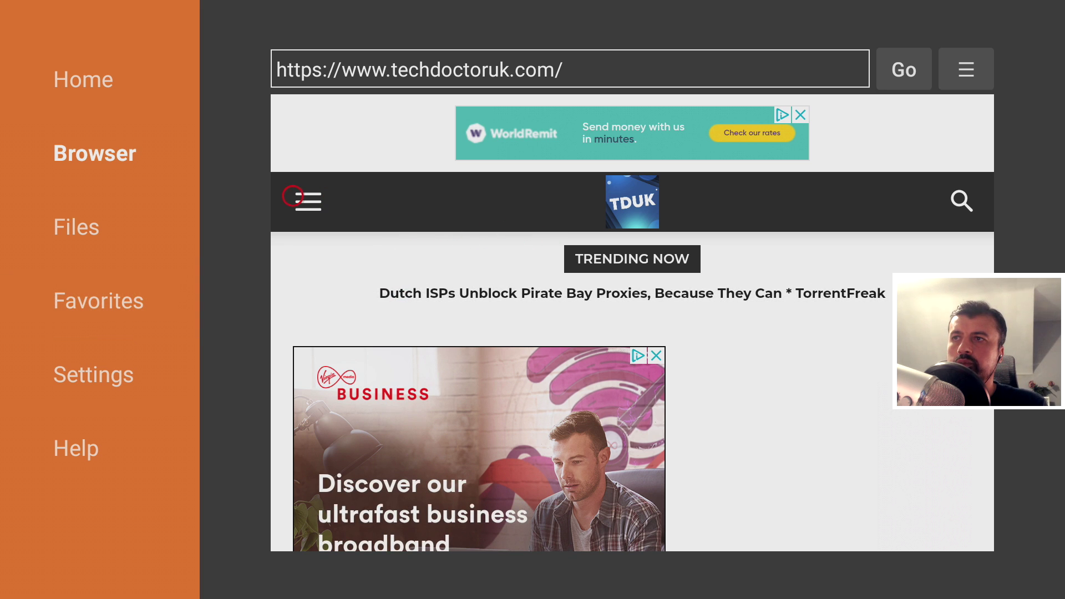
pyautogui.click(293, 197)
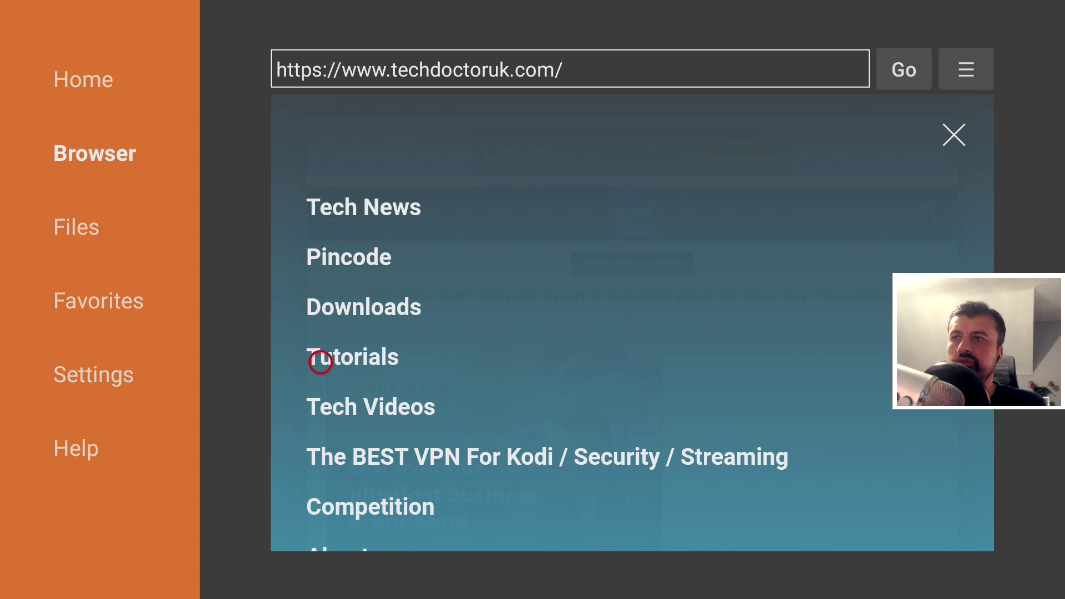
pyautogui.click(321, 361)
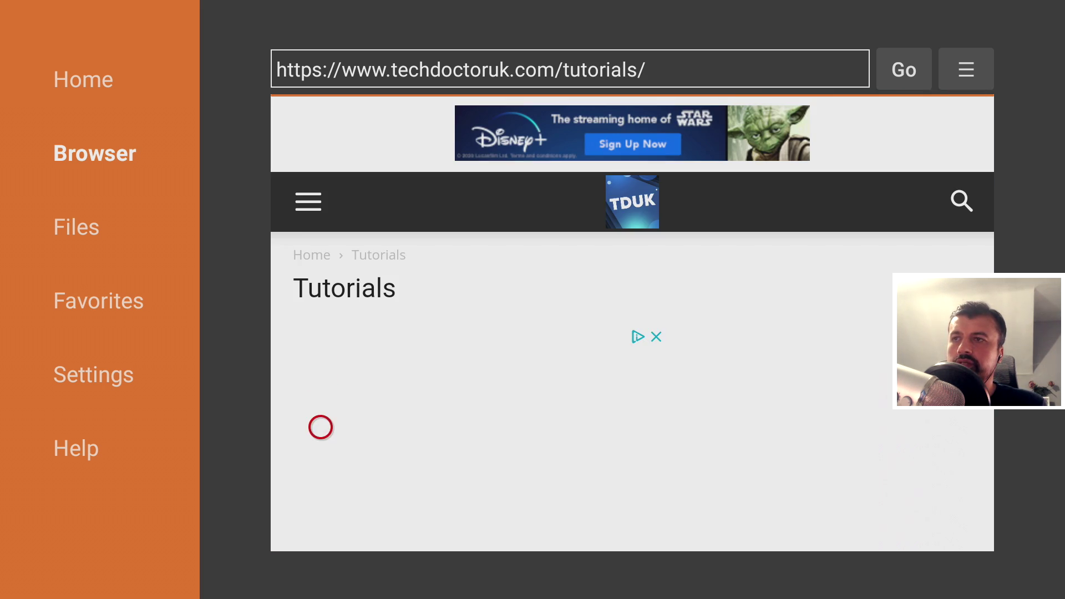
pyautogui.scroll(-5, 321, 528)
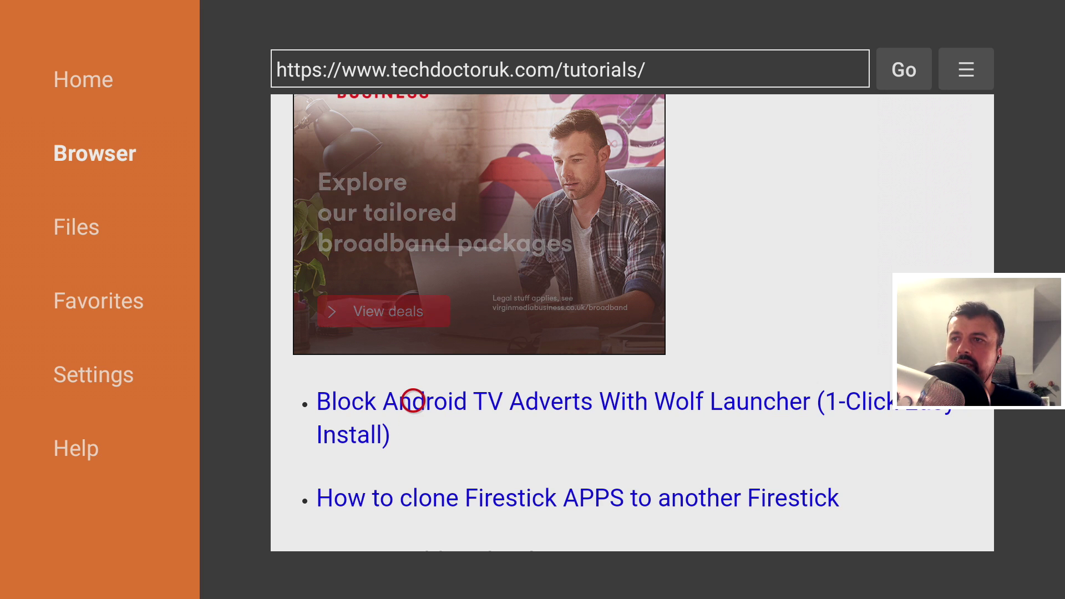
pyautogui.click(413, 401)
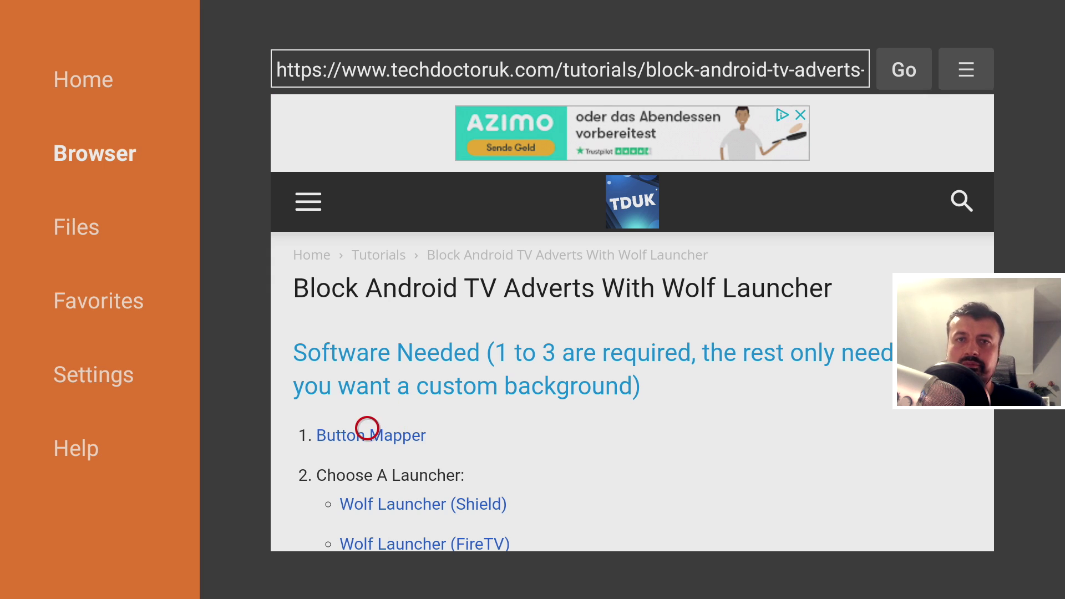
pyautogui.click(367, 428)
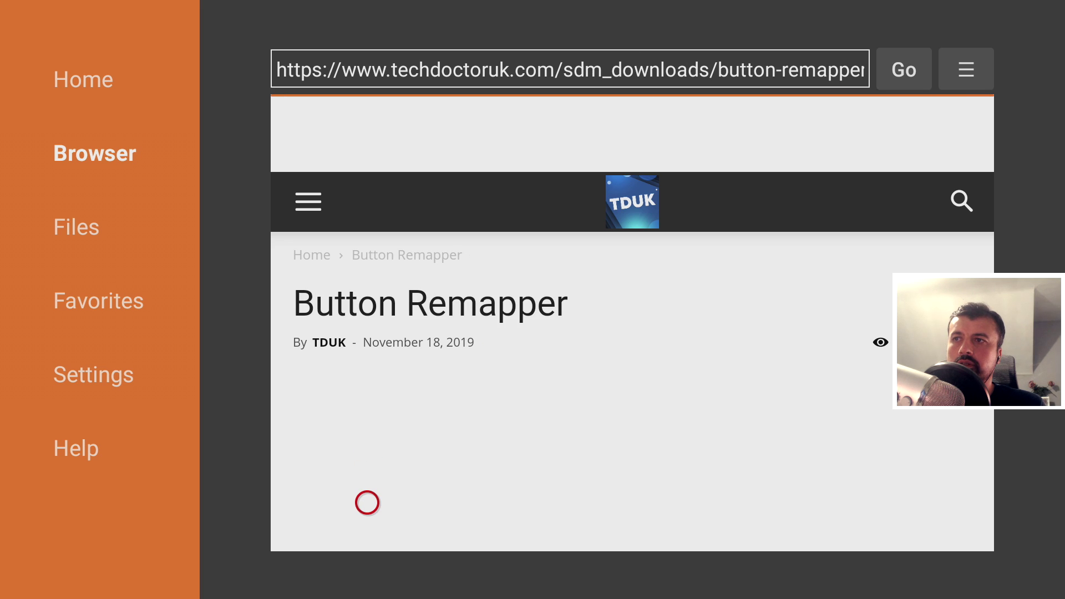
pyautogui.scroll(-5, 367, 527)
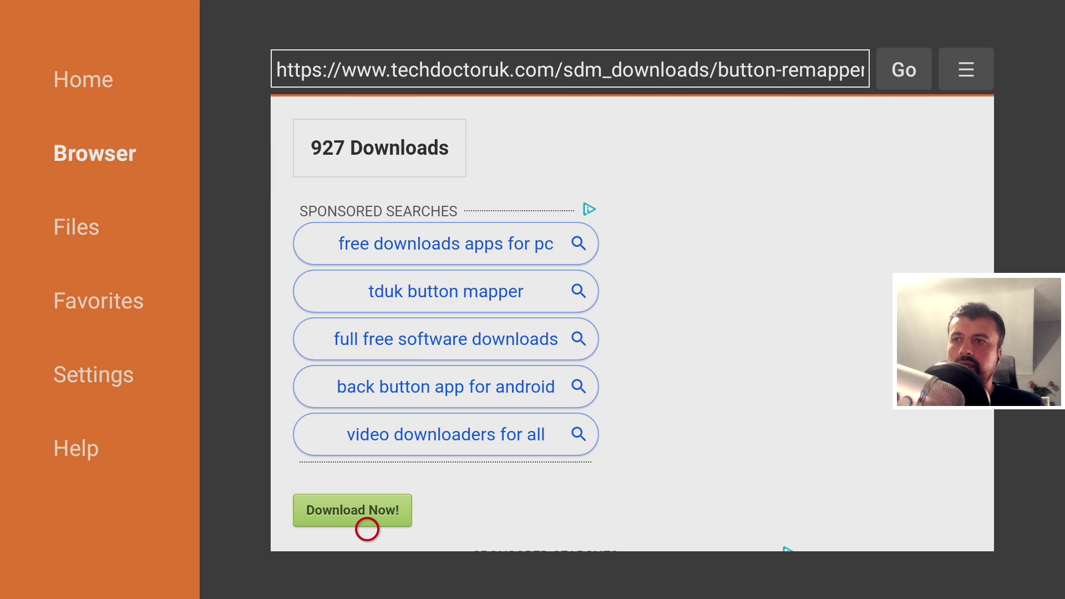
pyautogui.click(367, 525)
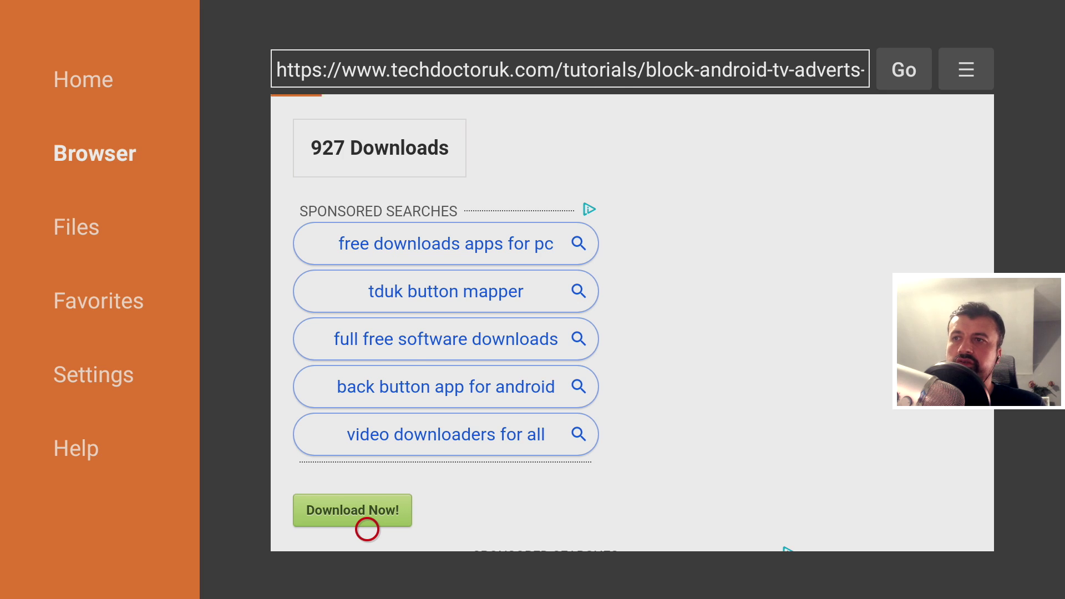
pyautogui.scroll(-2, 367, 529)
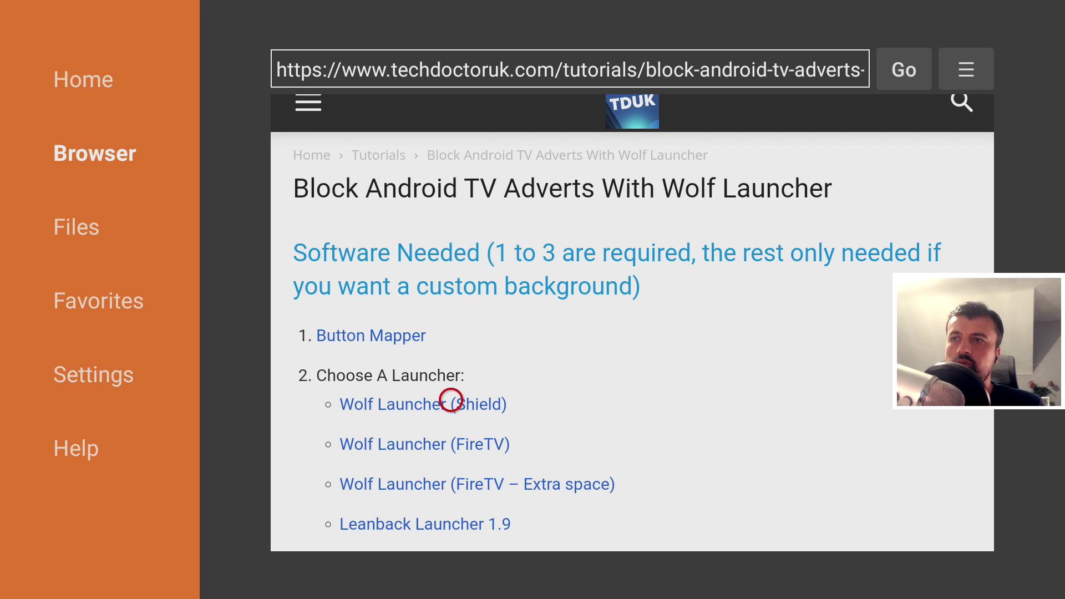
pyautogui.scroll(-2, 450, 529)
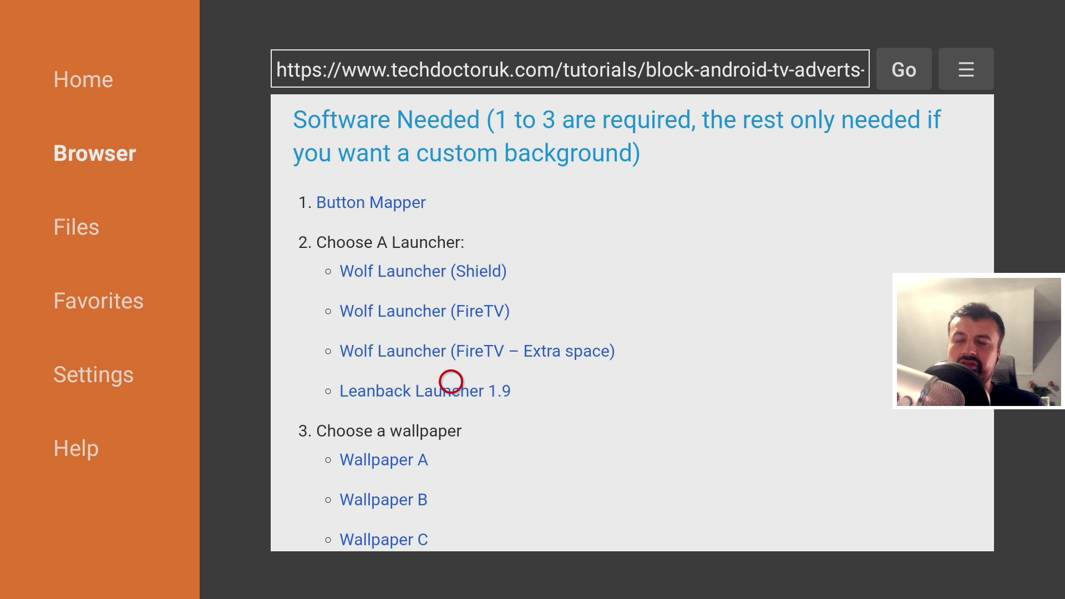
# Step: Launch Button Mapper from the TV home screen and accept its prompt to open system settings
pyautogui.press('Home')
pyautogui.press('Left')
pyautogui.press('Left')
pyautogui.press('Left')
pyautogui.press('Left')
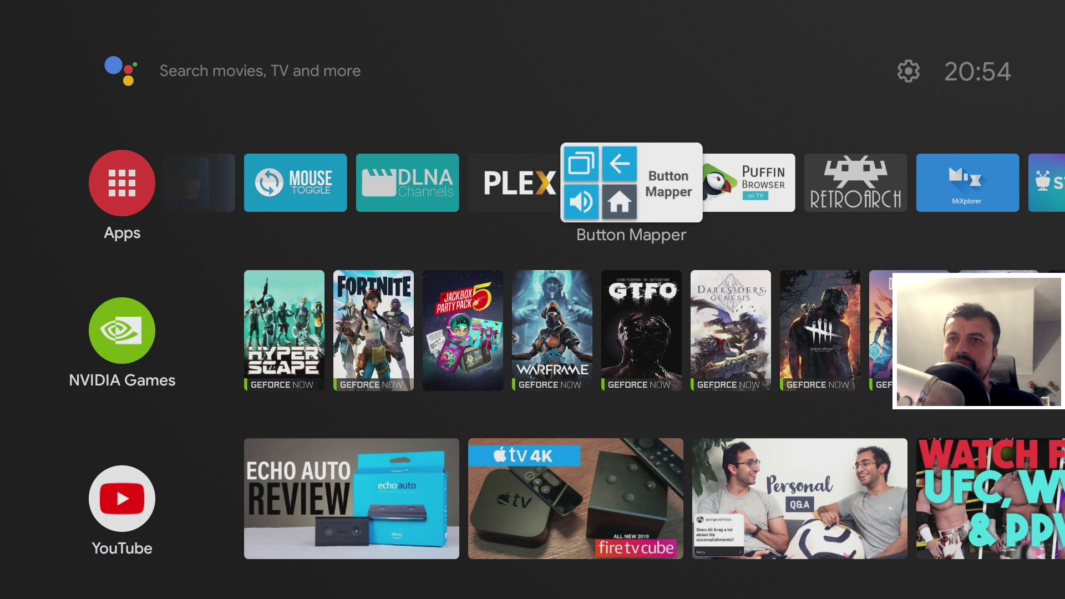
pyautogui.press('Return')
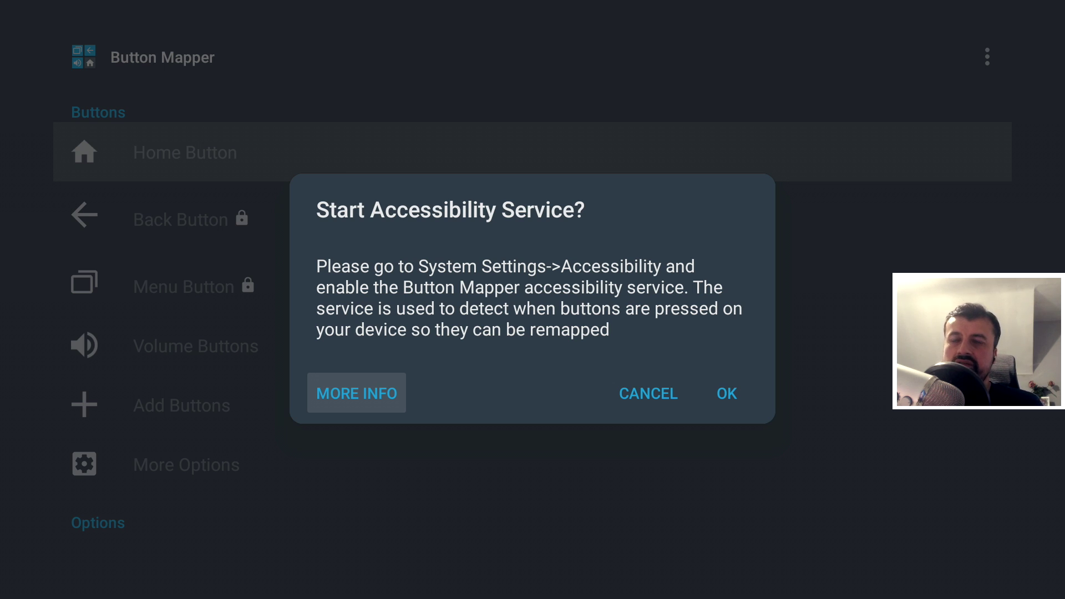
pyautogui.press('Right')
pyautogui.press('Right')
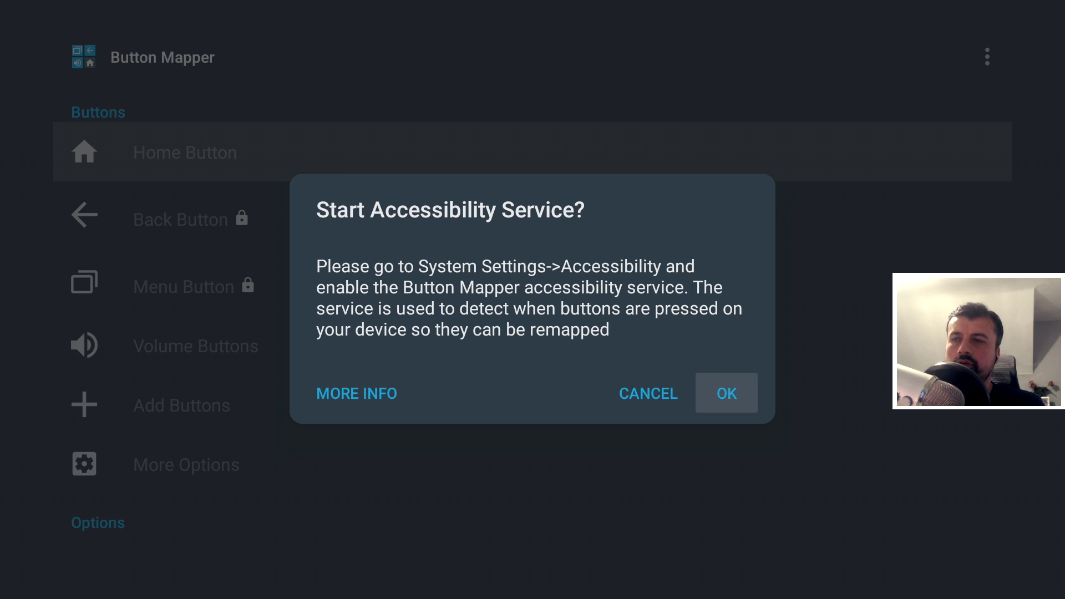
pyautogui.press('Return')
# Step: Go to Device Preferences > Accessibility in Android TV Settings
pyautogui.press('Down')
pyautogui.press('Down')
pyautogui.press('Down')
pyautogui.press('Down')
pyautogui.press('Down')
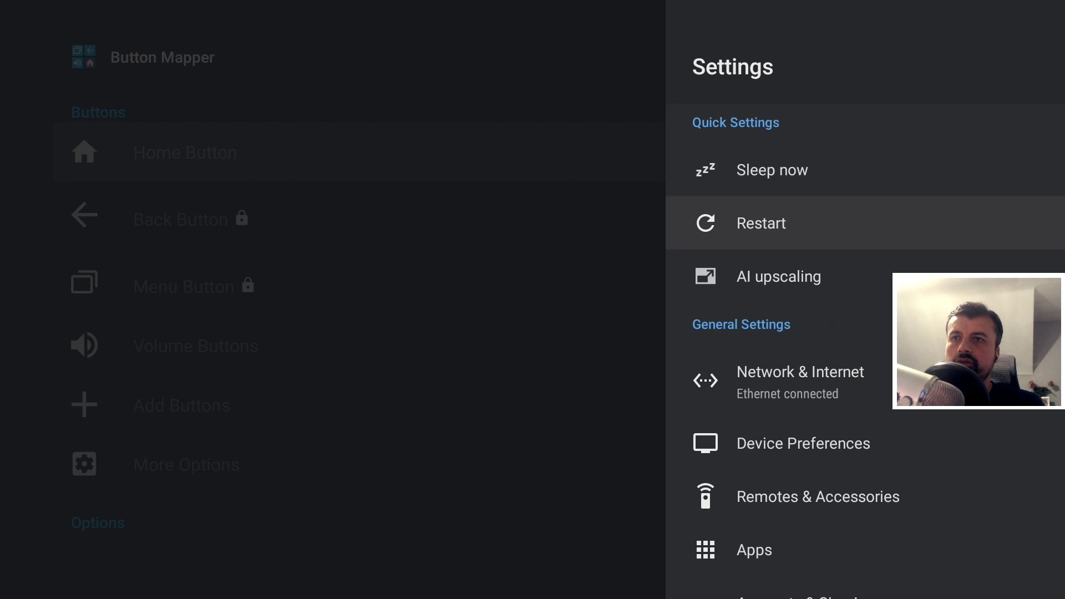
pyautogui.press('Up')
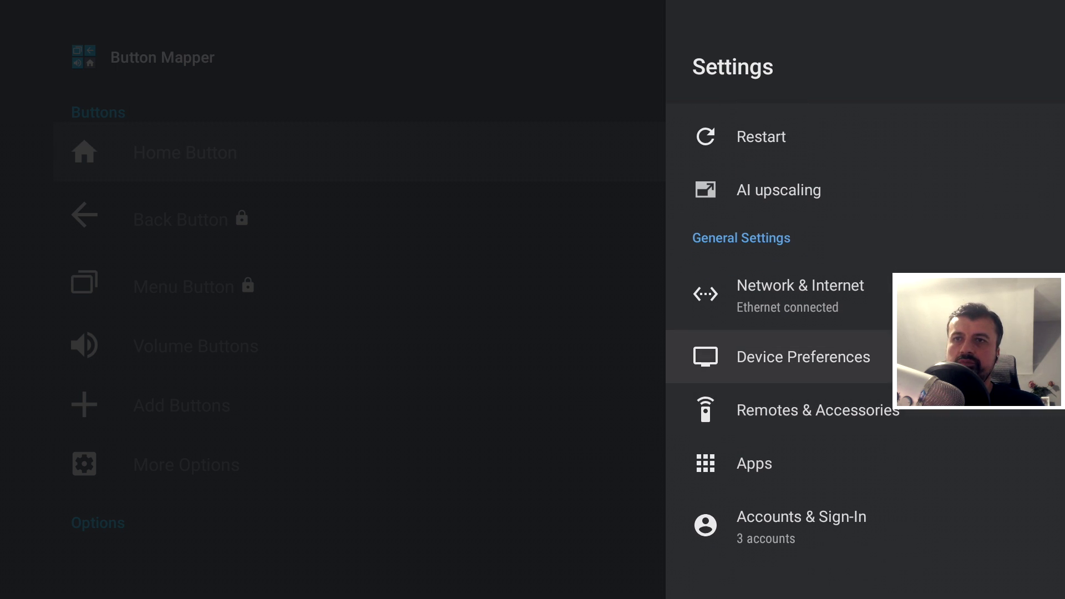
pyautogui.press('Return')
pyautogui.press('Down')
pyautogui.press('Down')
pyautogui.press('Down')
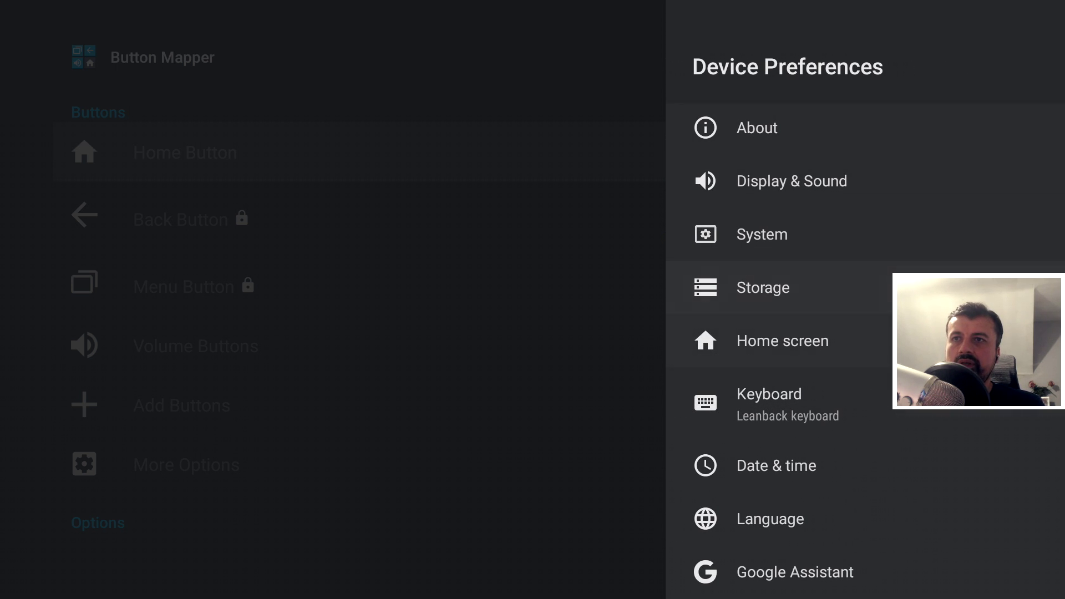
pyautogui.press('Down')
pyautogui.press('Down')
pyautogui.press('Down')
pyautogui.press('Down')
pyautogui.press('Down')
pyautogui.press('Down')
pyautogui.press('Down')
pyautogui.press('Down')
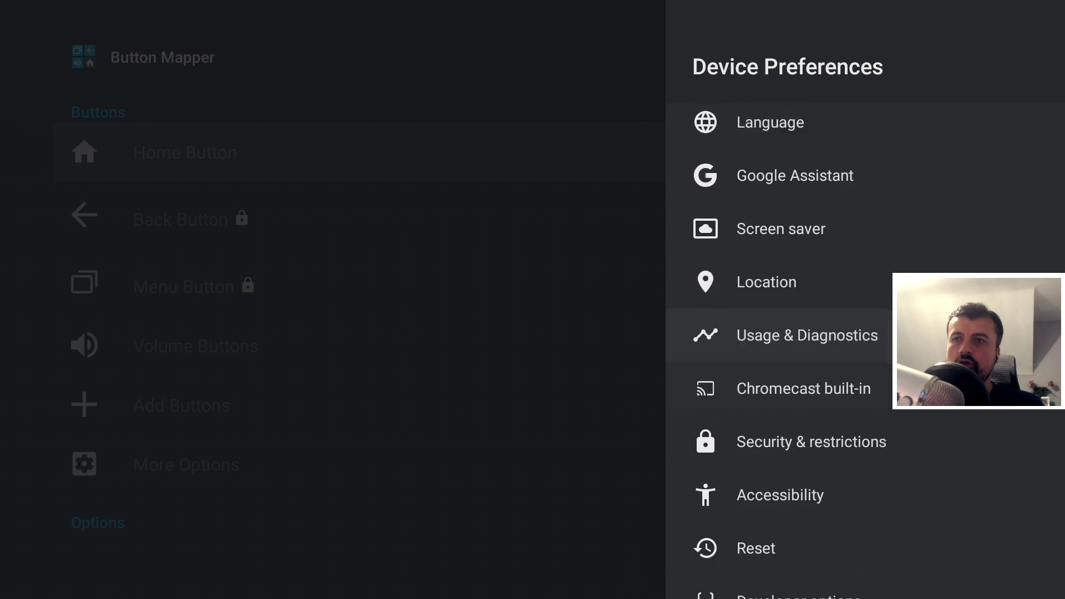
pyautogui.press('Down')
pyautogui.press('Down')
pyautogui.press('Down')
pyautogui.press('Return')
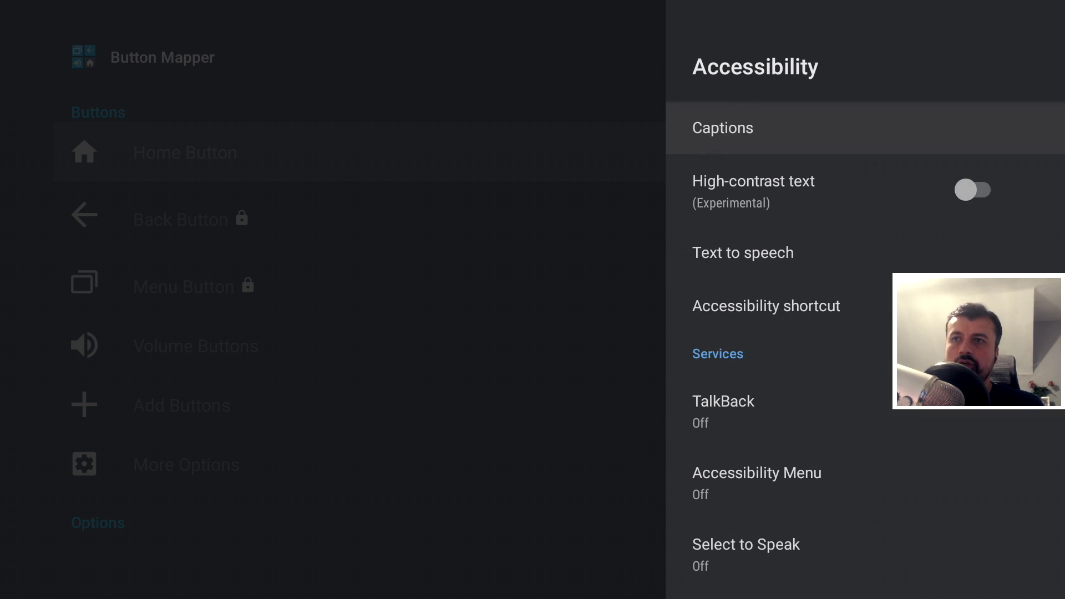
# Step: Enable the Button Mapper accessibility service and confirm OK on 'Use Button Mapper?'
pyautogui.press('Down')
pyautogui.press('Down')
pyautogui.press('Down')
pyautogui.press('Down')
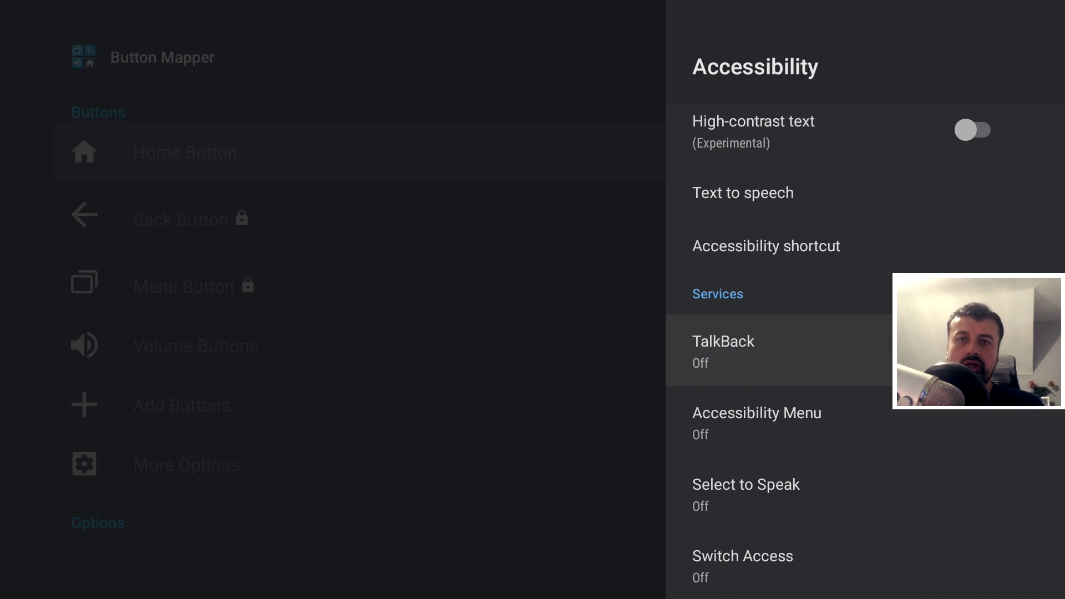
pyautogui.press('Down')
pyautogui.press('Down')
pyautogui.press('Down')
pyautogui.press('Down')
pyautogui.press('Down')
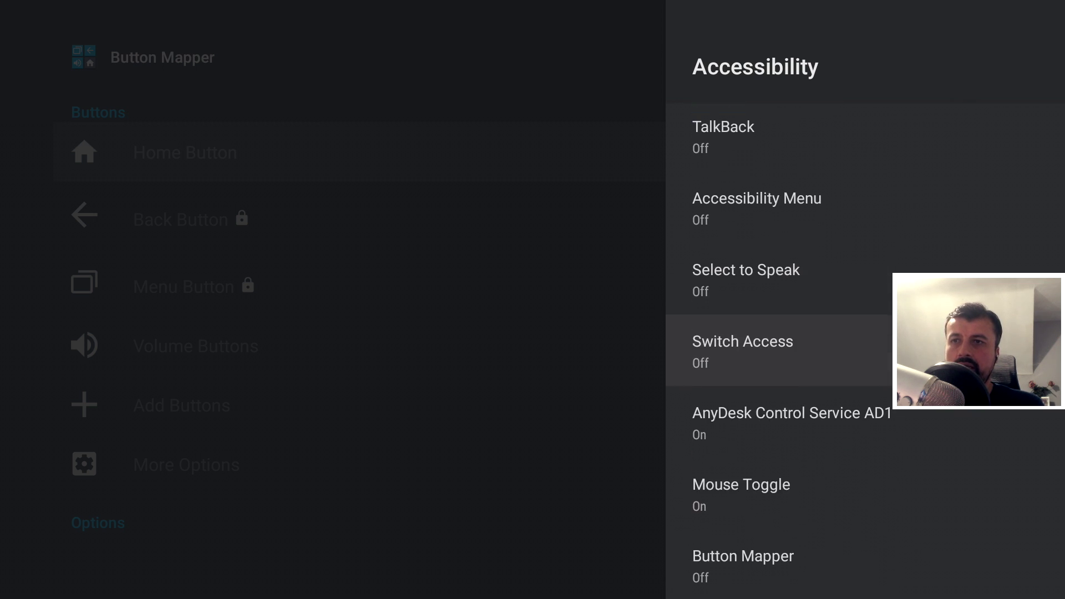
pyautogui.press('Down')
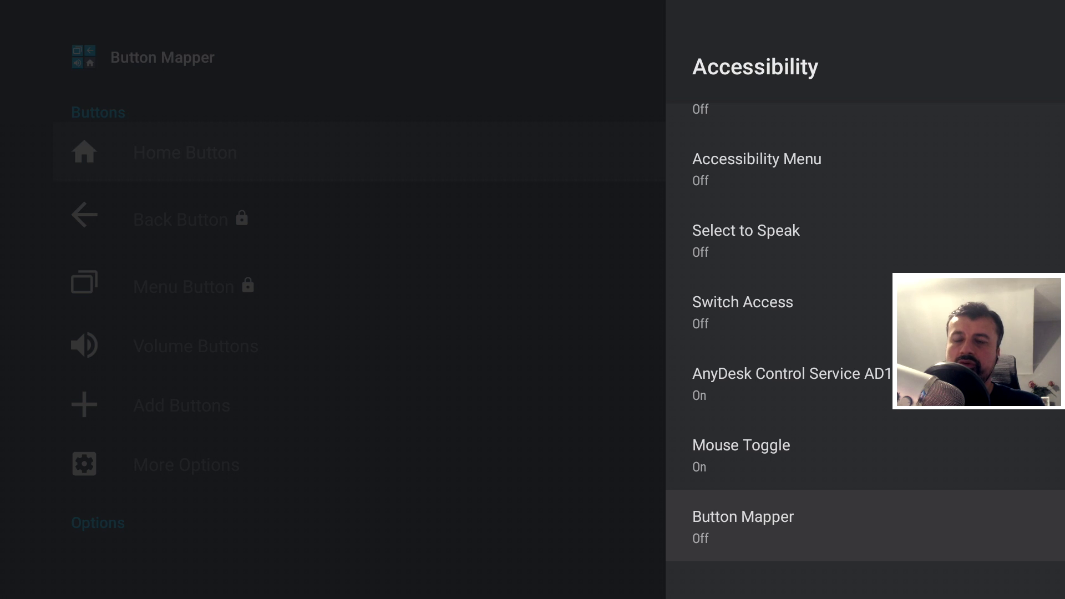
pyautogui.press('Return')
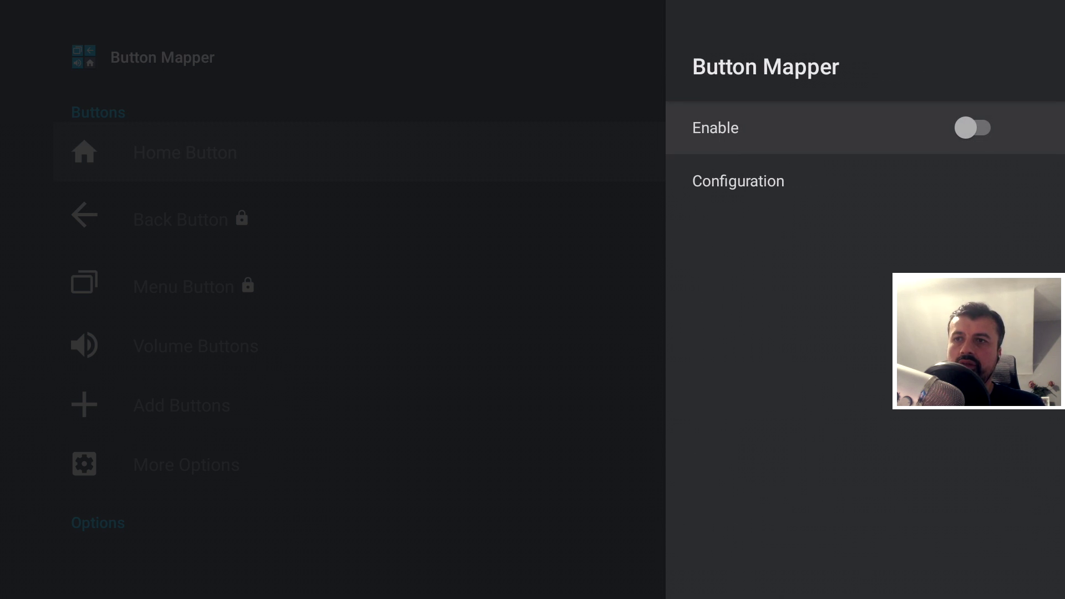
pyautogui.press('Return')
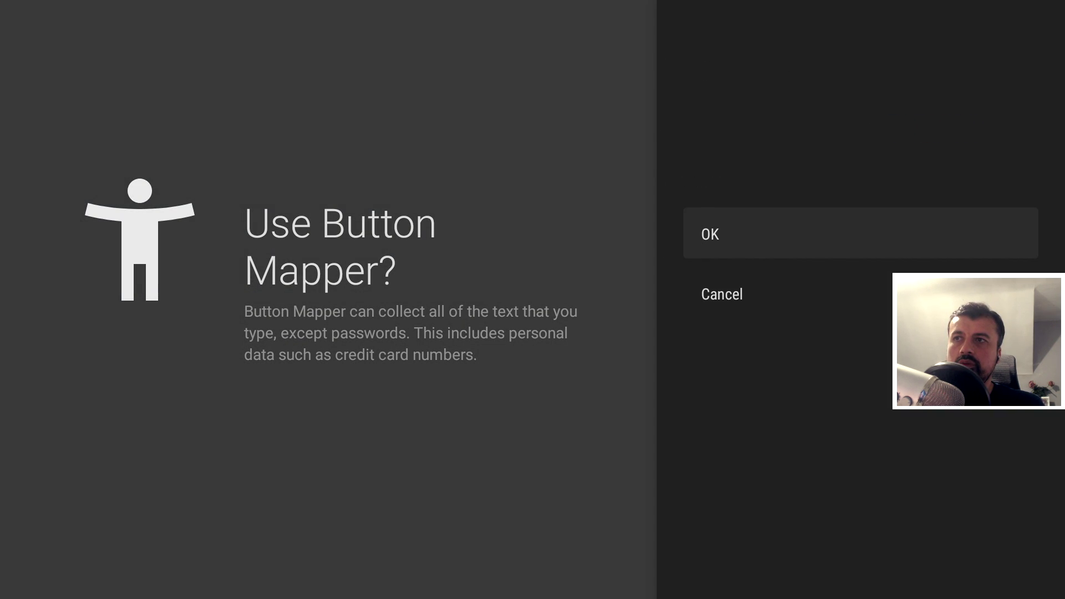
pyautogui.press('Return')
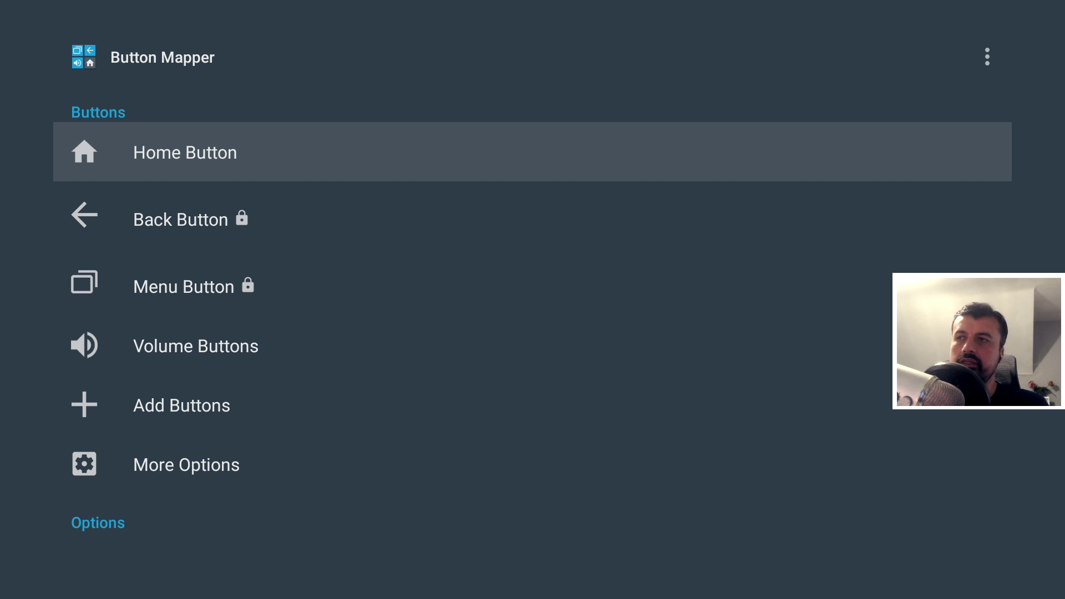
# Step: Open Home Button settings and switch Customize on
pyautogui.press('Down')
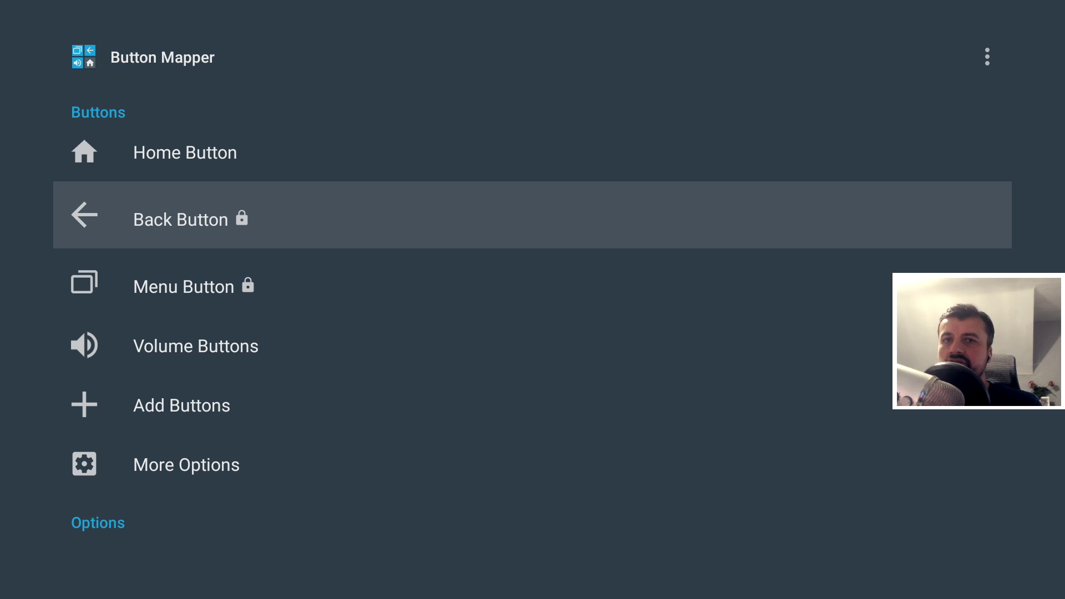
pyautogui.press('Up')
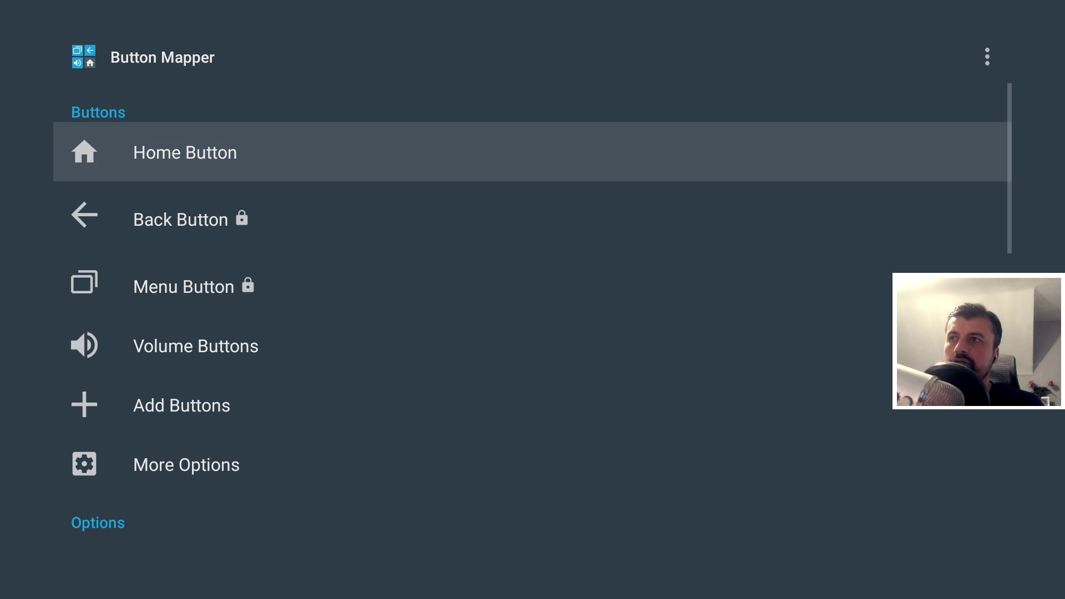
pyautogui.press('Return')
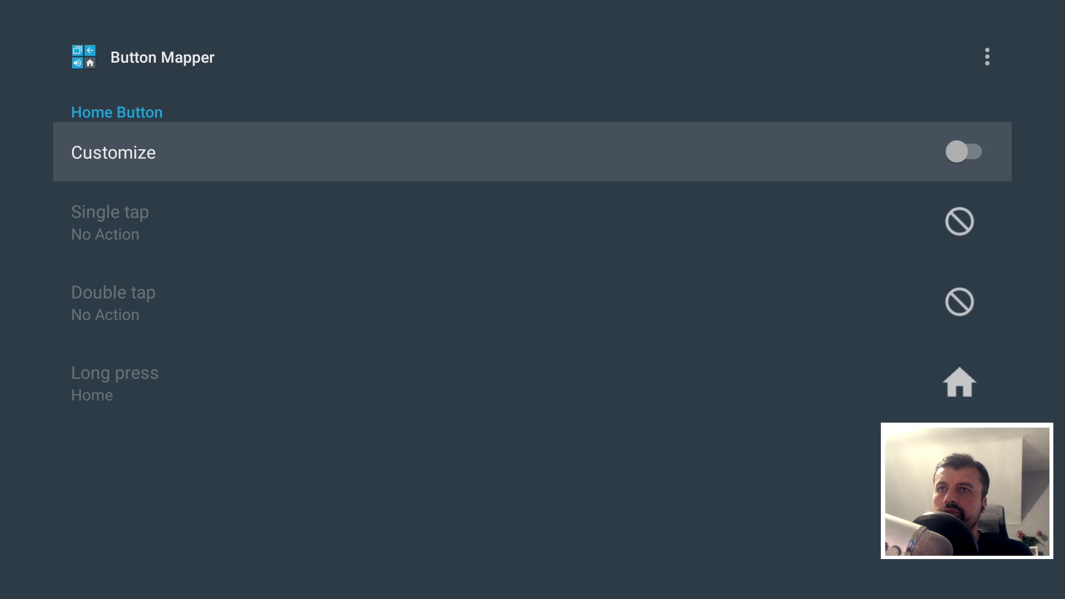
pyautogui.press('Return')
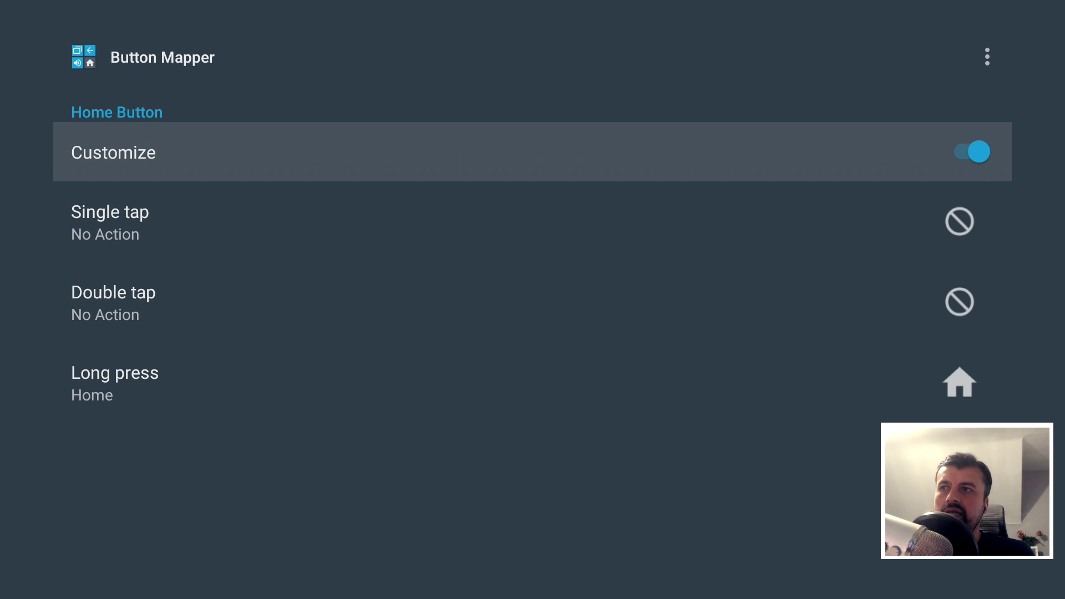
# Step: Open the Actions picker for the Home button's Single tap
pyautogui.press('Down')
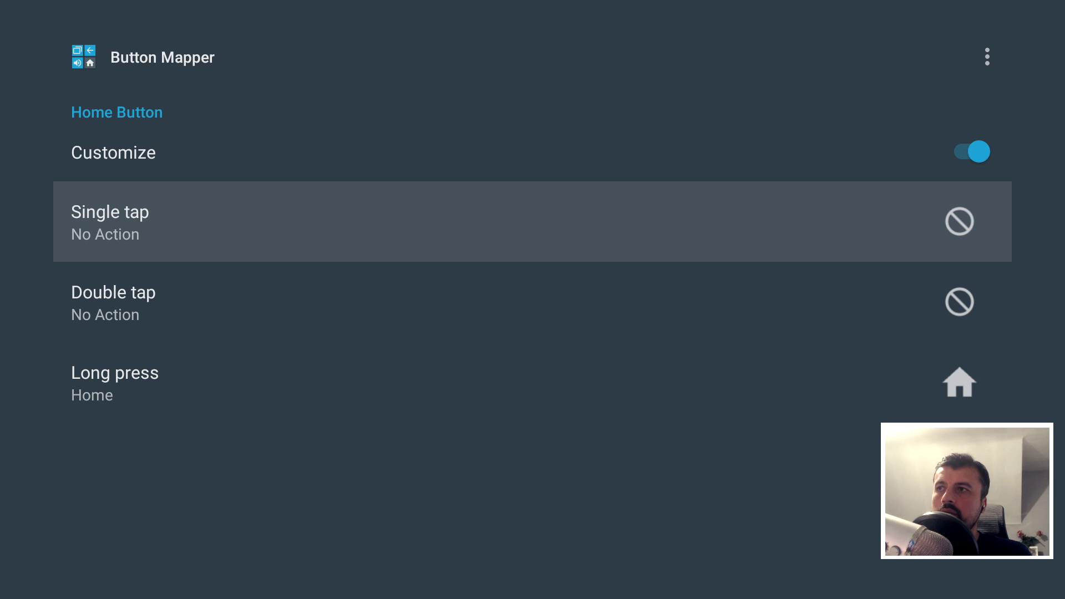
pyautogui.press('Down')
pyautogui.press('Down')
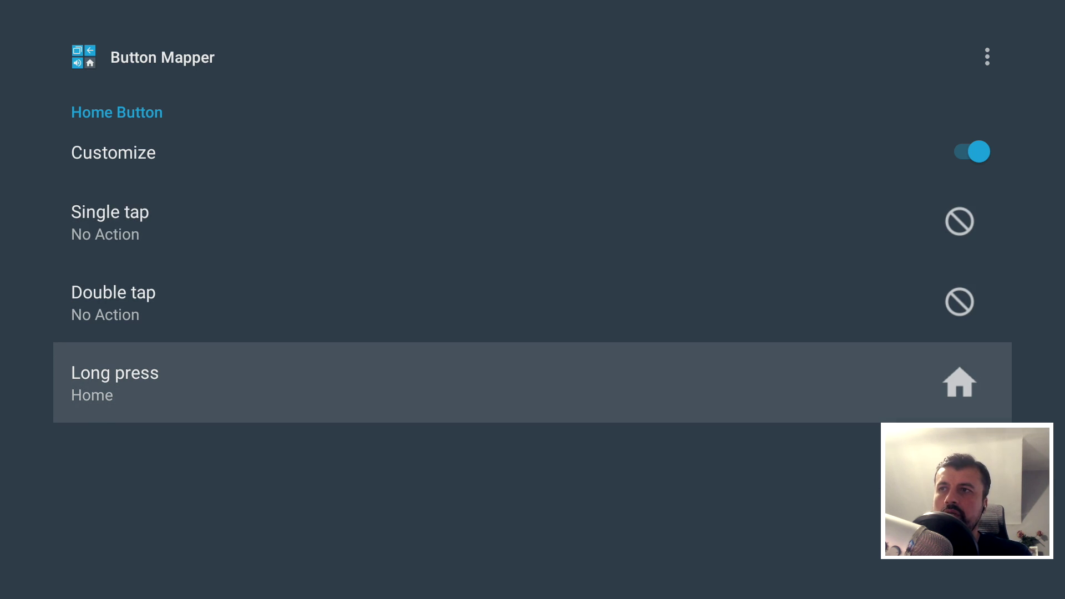
pyautogui.press('Up')
pyautogui.press('Up')
pyautogui.press('Return')
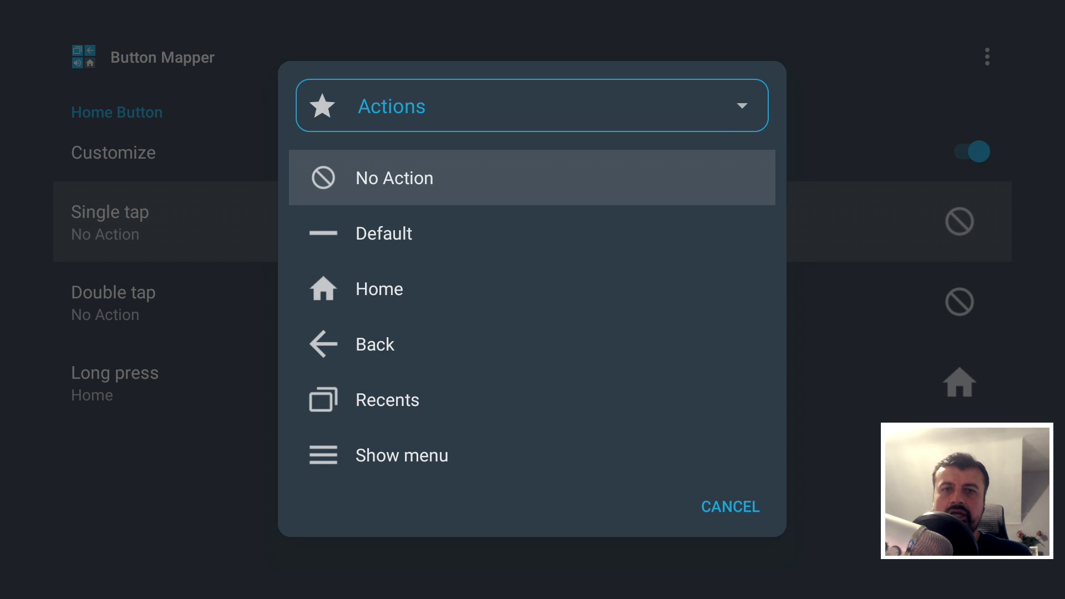
# Step: Switch the single-tap picker to the Applications category
pyautogui.press('Down')
pyautogui.press('Down')
pyautogui.press('Down')
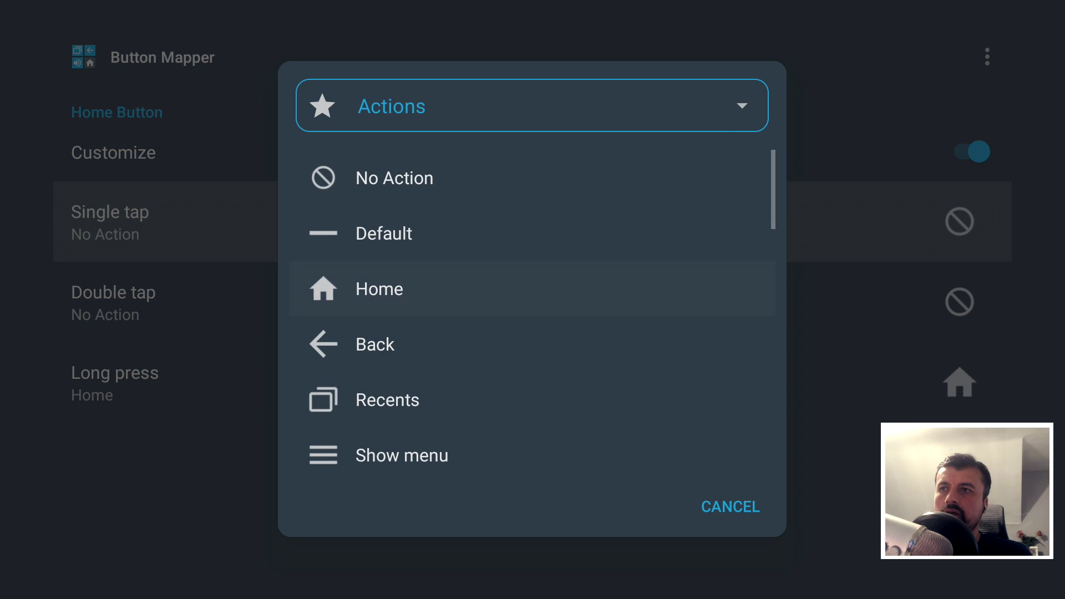
pyautogui.press('Up')
pyautogui.press('Up')
pyautogui.press('Up')
pyautogui.press('Up')
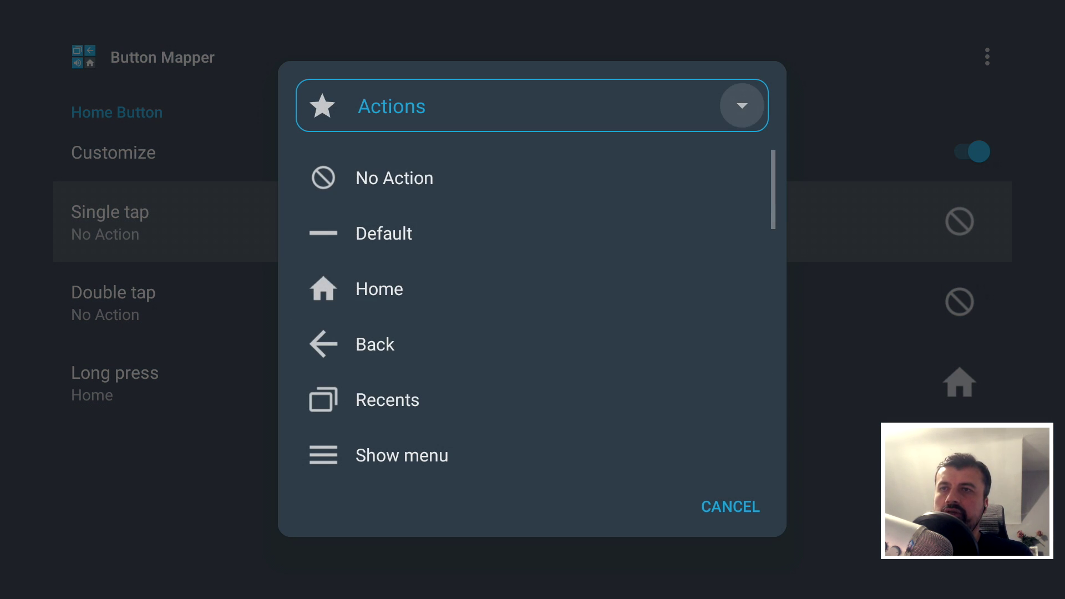
pyautogui.press('Return')
pyautogui.press('Down')
pyautogui.press('Down')
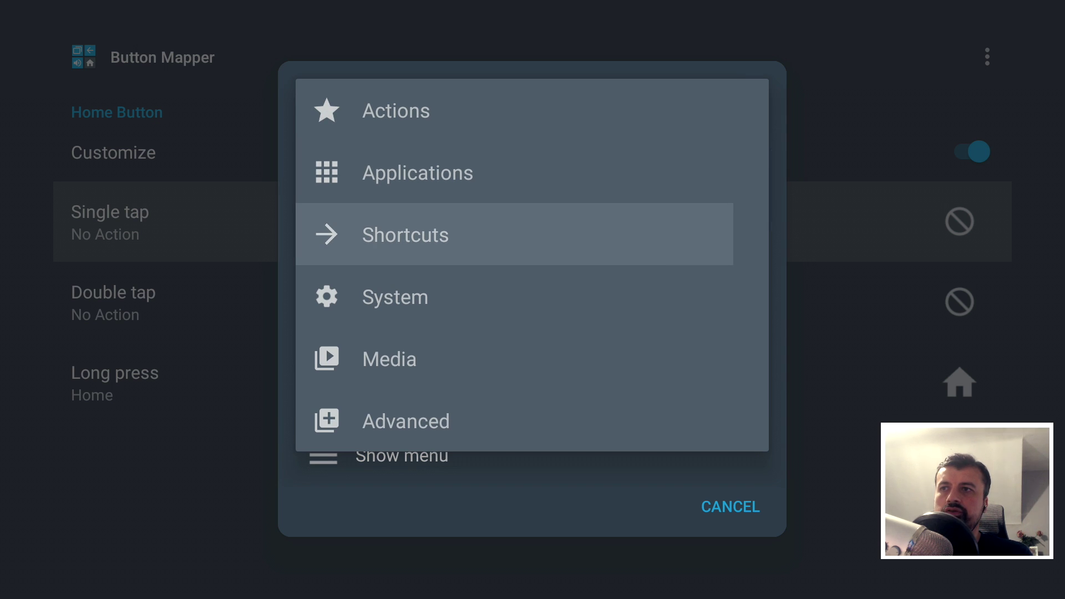
pyautogui.press('Down')
pyautogui.press('Down')
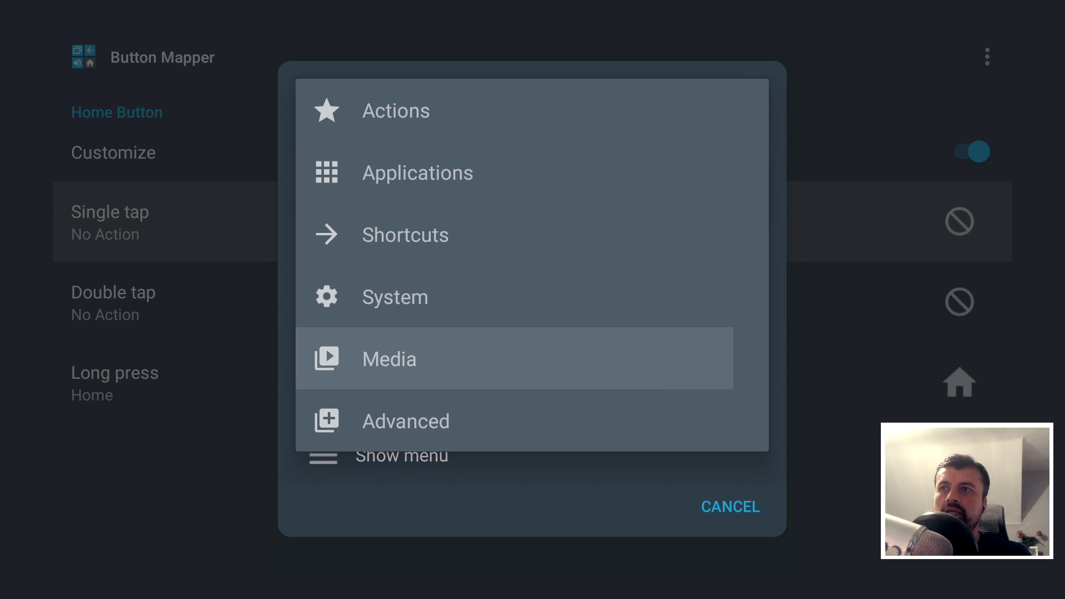
pyautogui.press('Up')
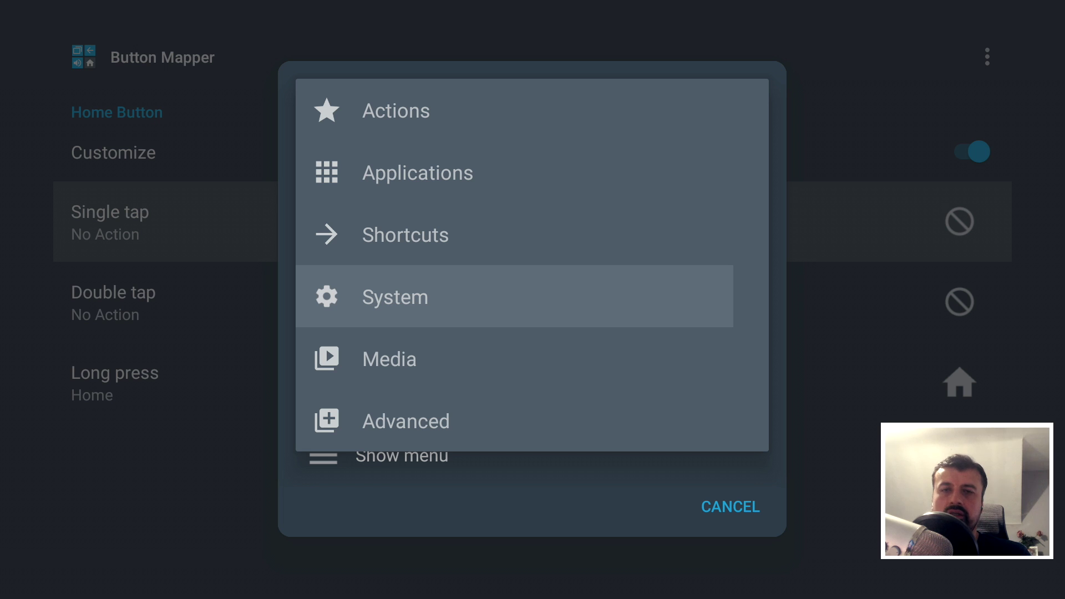
pyautogui.press('Up')
pyautogui.press('Up')
pyautogui.press('Return')
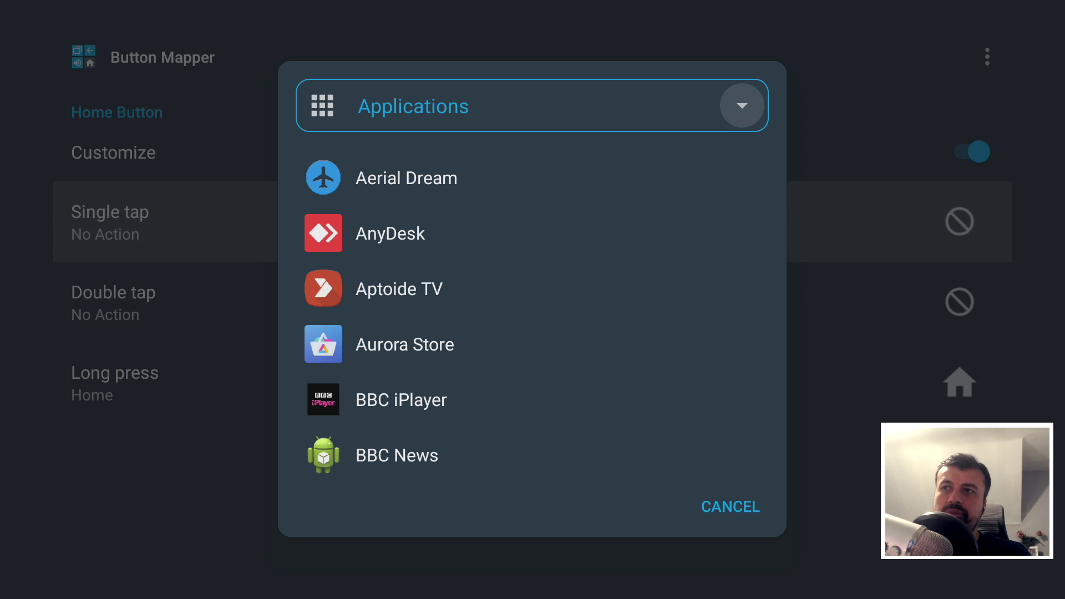
# Step: Select Wolf Launcher from the app list as the Home button's single-tap action
pyautogui.press('Down')
pyautogui.press('Down')
pyautogui.press('Down')
pyautogui.press('Down')
pyautogui.press('Down')
pyautogui.press('Down')
pyautogui.press('Down')
pyautogui.press('Down')
pyautogui.press('Down')
pyautogui.press('Down')
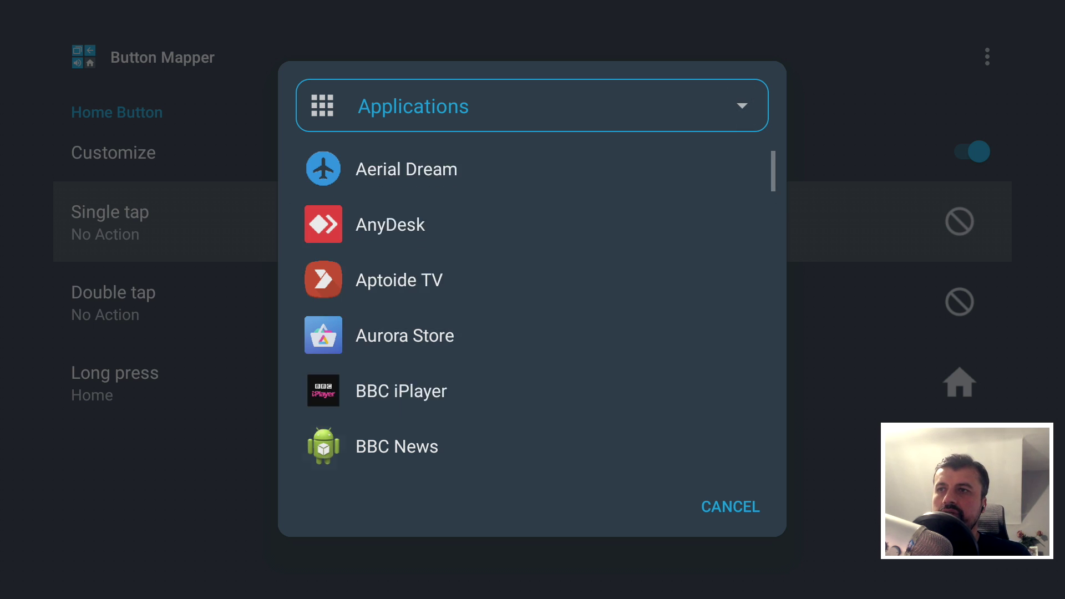
pyautogui.press('Down')
pyautogui.press('Down')
pyautogui.press('Down')
pyautogui.press('Down')
pyautogui.press('Down')
pyautogui.press('Down')
pyautogui.press('Down')
pyautogui.press('Down')
pyautogui.press('Down')
pyautogui.press('Down')
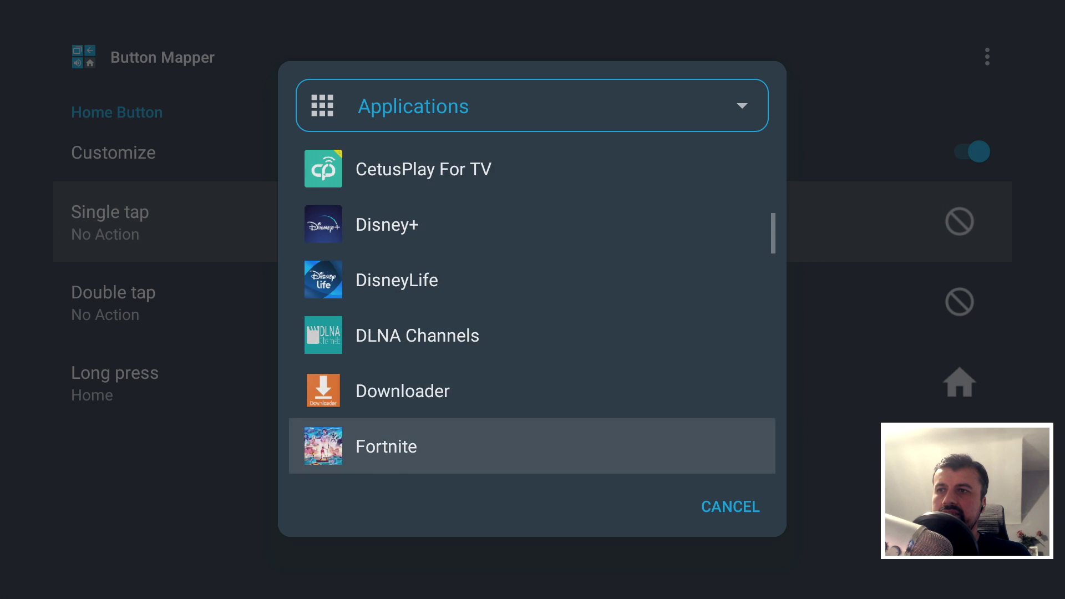
pyautogui.press('Down')
pyautogui.press('Down')
pyautogui.press('Down')
pyautogui.press('Down')
pyautogui.press('Down')
pyautogui.press('Down')
pyautogui.press('Down')
pyautogui.press('Down')
pyautogui.press('Down')
pyautogui.press('Down')
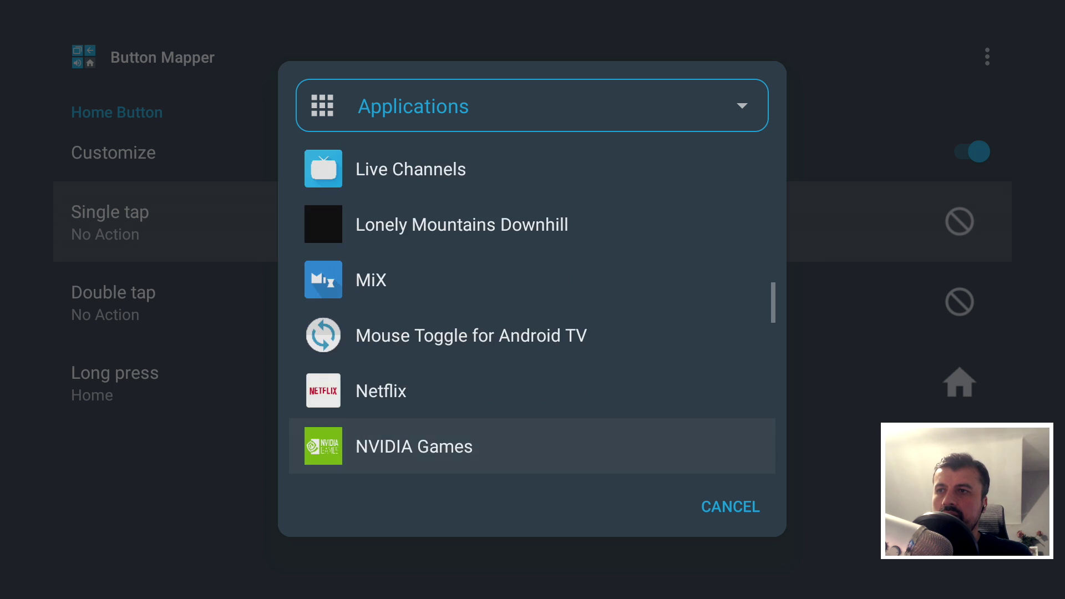
pyautogui.press('Down')
pyautogui.press('Down')
pyautogui.press('Down')
pyautogui.press('Down')
pyautogui.press('Down')
pyautogui.press('Down')
pyautogui.press('Down')
pyautogui.press('Down')
pyautogui.press('Down')
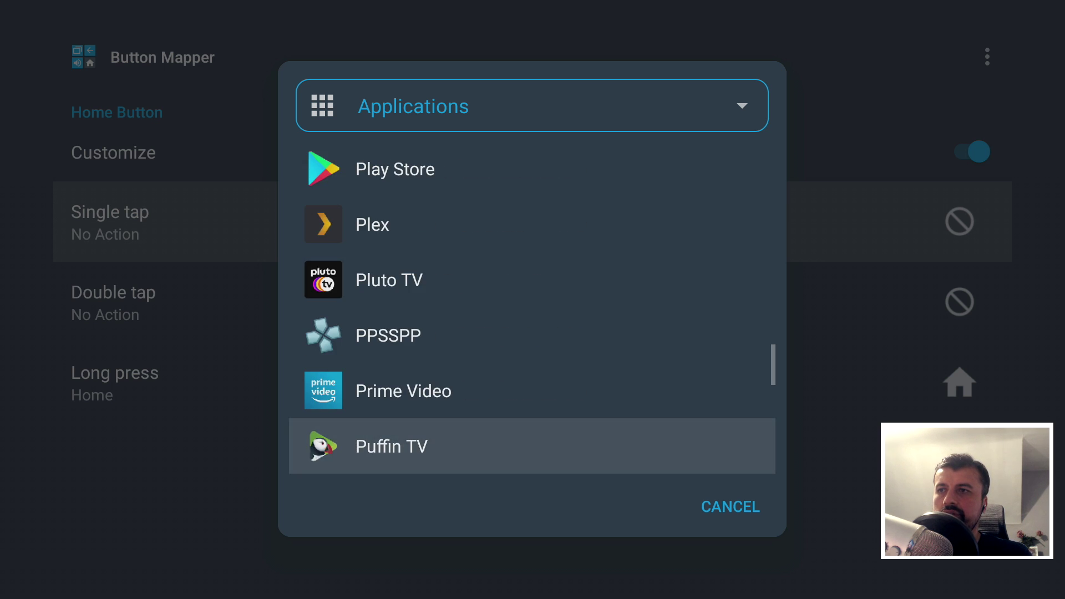
pyautogui.press('Down')
pyautogui.press('Down')
pyautogui.press('Down')
pyautogui.press('Down')
pyautogui.press('Down')
pyautogui.press('Down')
pyautogui.press('Up')
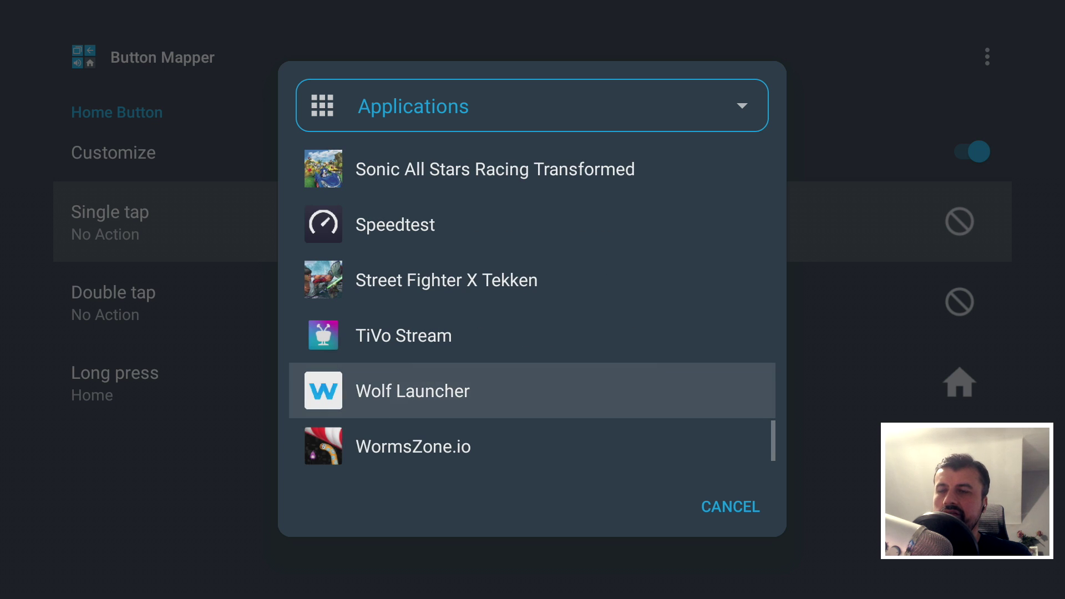
pyautogui.press('Return')
pyautogui.press('Down')
pyautogui.press('Up')
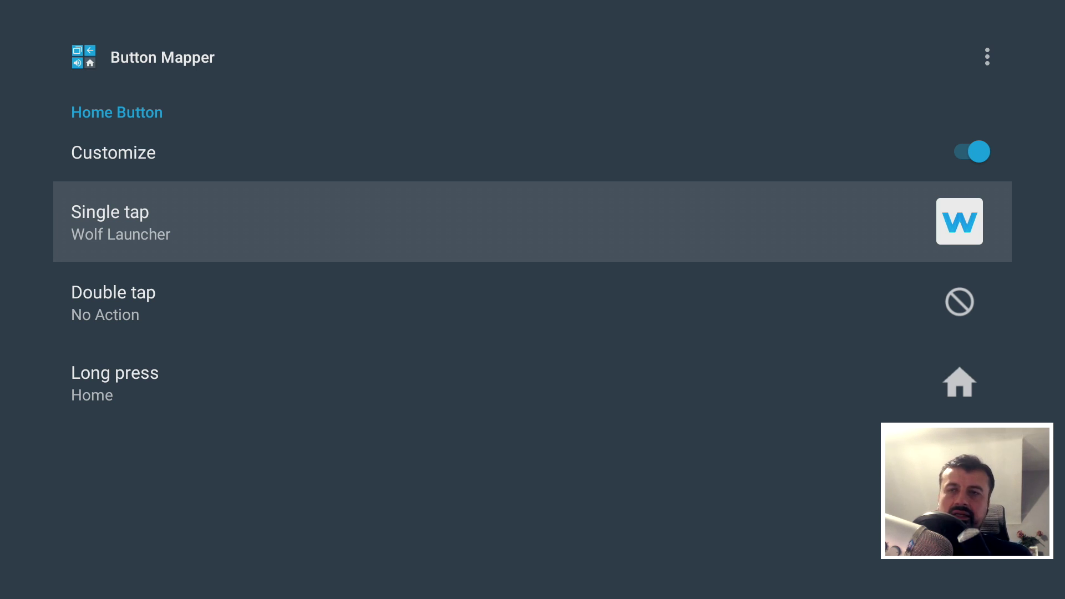
# Step: Press Home to confirm Wolf Launcher opens, browse its tiles, then return to Home Button settings
pyautogui.press('Home')
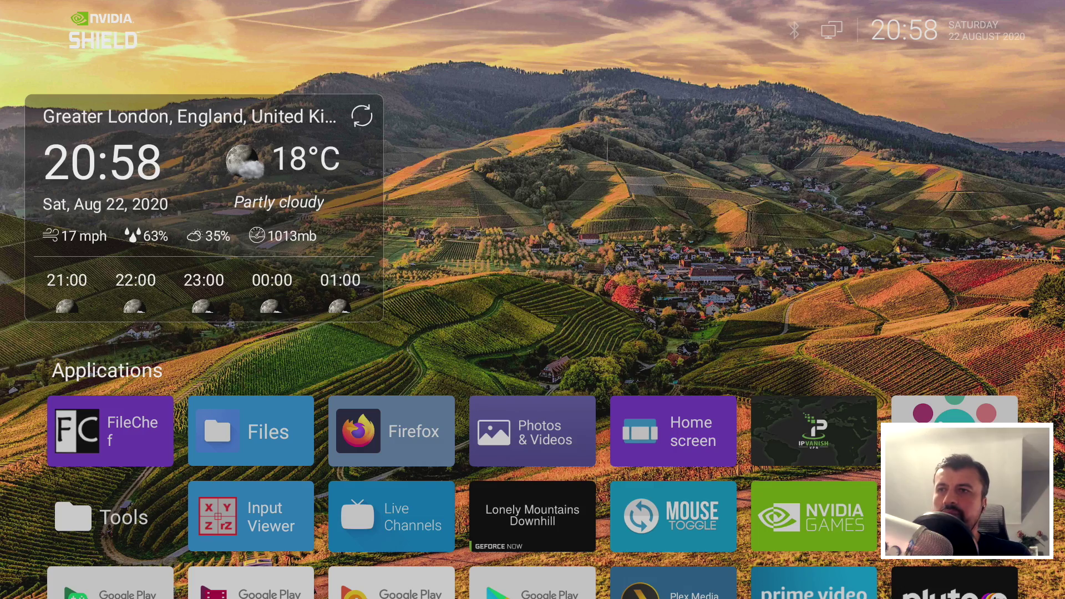
pyautogui.press('Down')
pyautogui.press('Down')
pyautogui.press('Right')
pyautogui.press('Right')
pyautogui.press('Down')
pyautogui.press('Down')
pyautogui.press('Down')
pyautogui.press('Down')
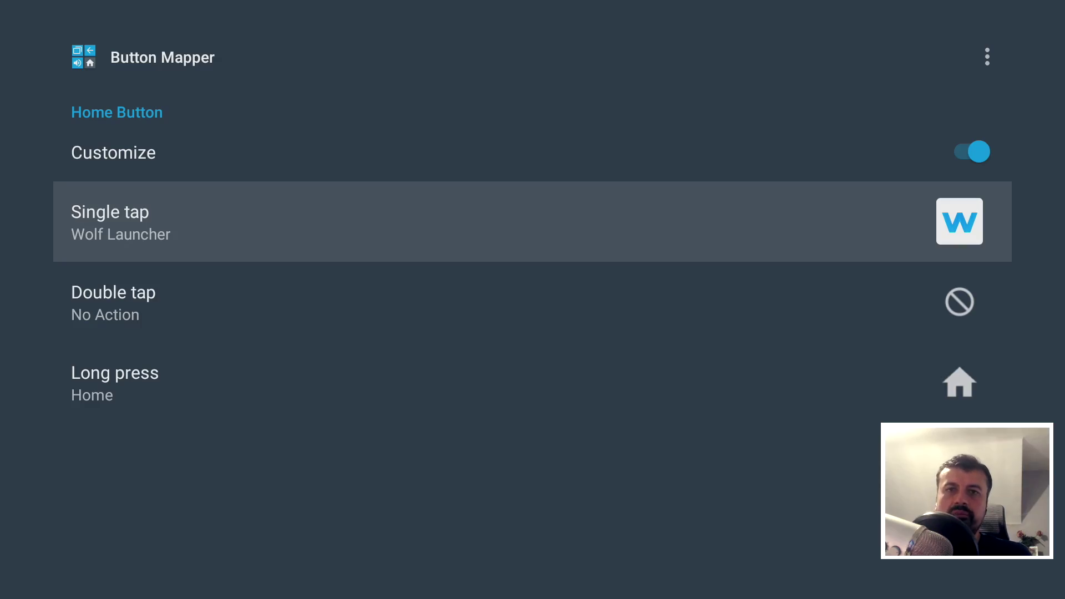
pyautogui.press('Down')
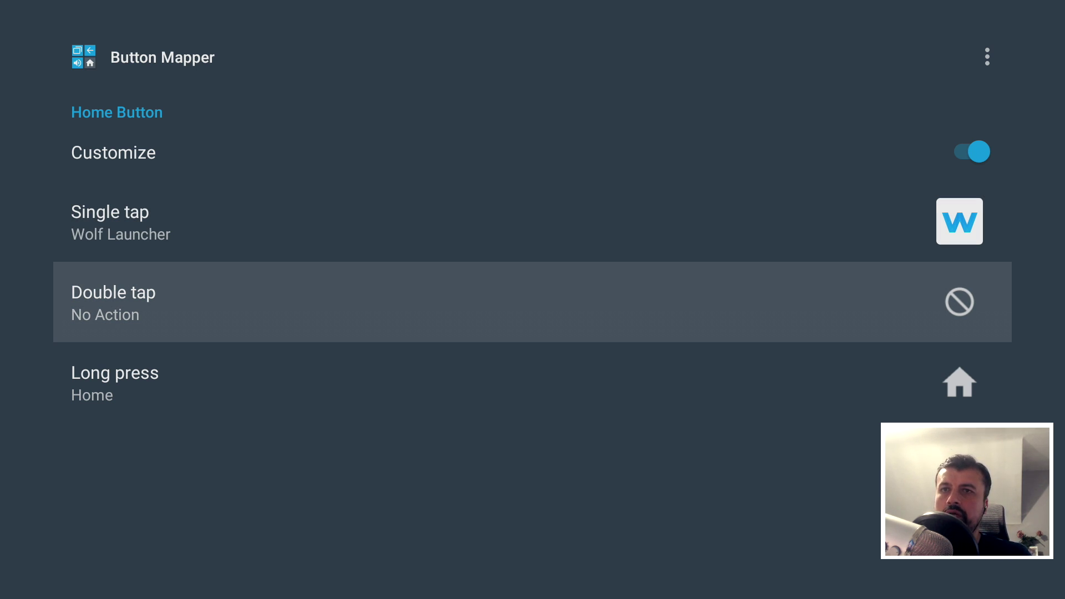
# Step: Change the double-tap picker from Applications to Actions and choose Recents
pyautogui.press('Return')
pyautogui.press('Down')
pyautogui.press('Down')
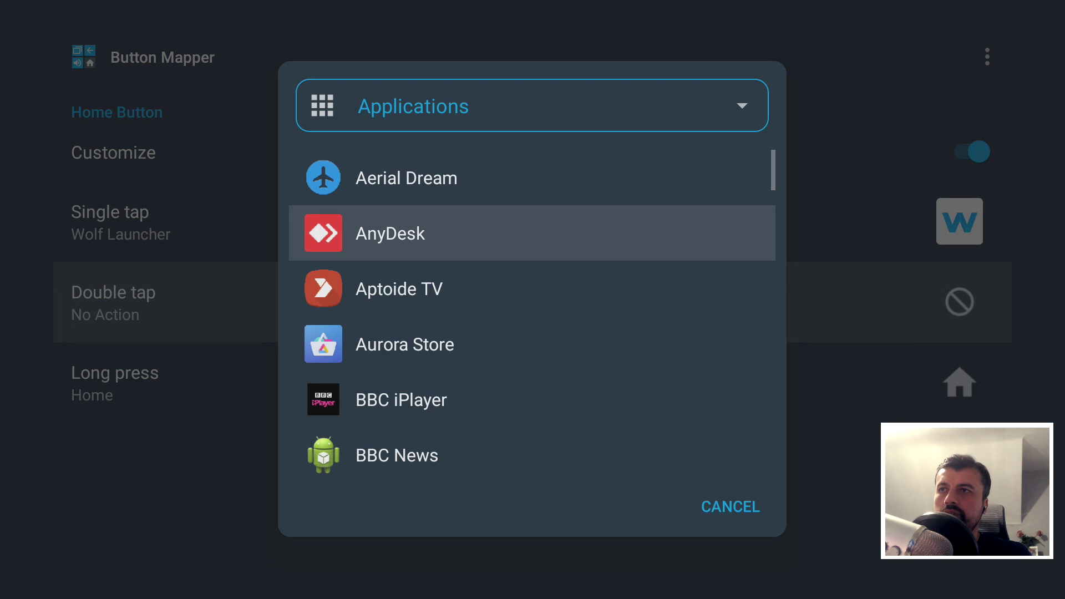
pyautogui.press('Up')
pyautogui.press('Up')
pyautogui.press('Return')
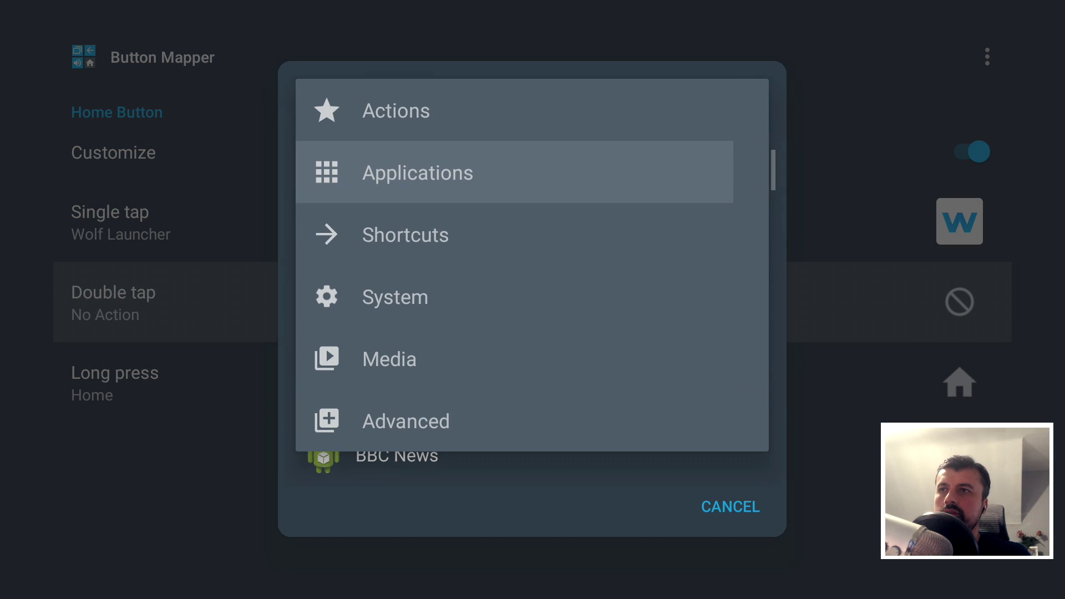
pyautogui.press('Up')
pyautogui.press('Return')
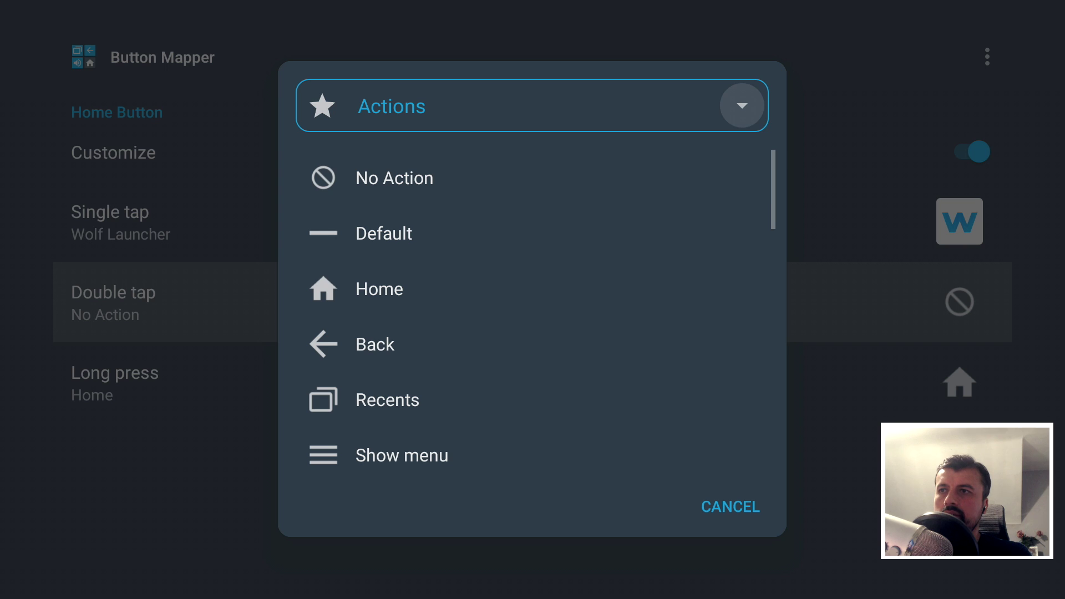
pyautogui.press('Down')
pyautogui.press('Down')
pyautogui.press('Down')
pyautogui.press('Down')
pyautogui.press('Down')
pyautogui.press('Return')
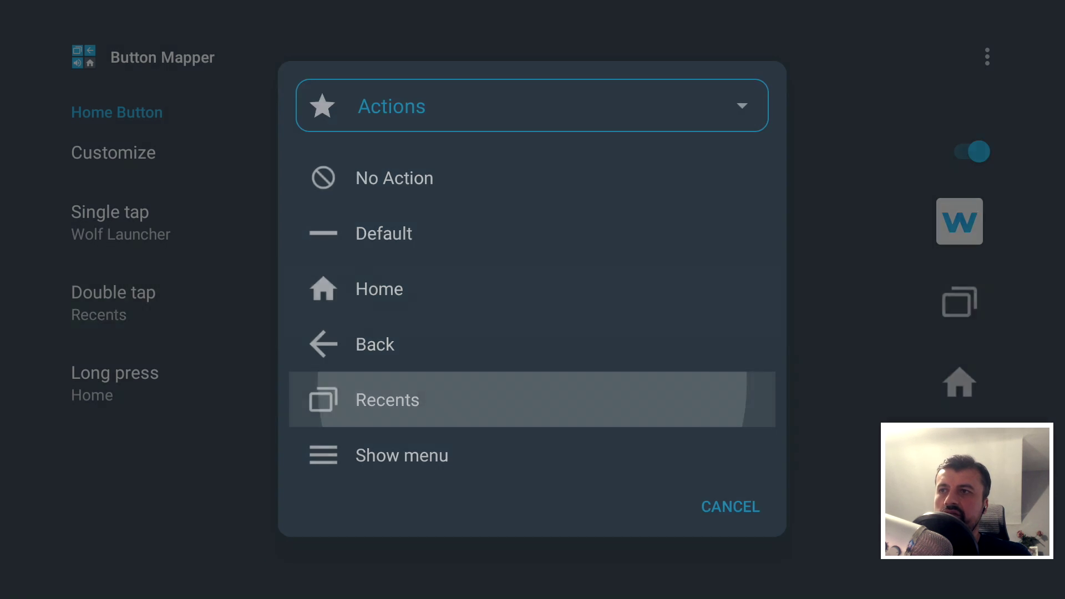
pyautogui.press('Down')
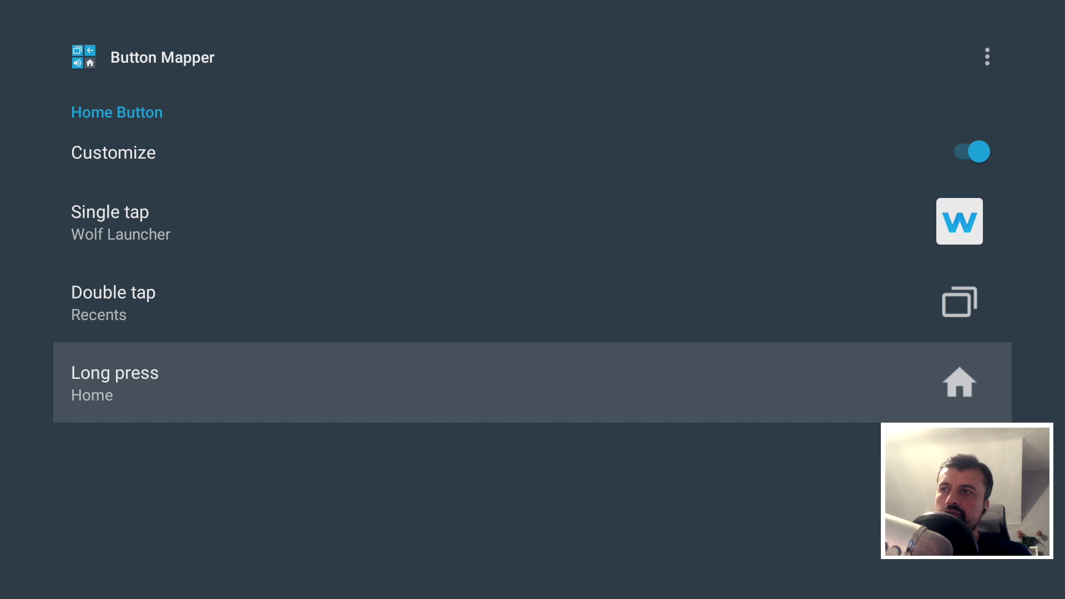
pyautogui.click(532, 221)
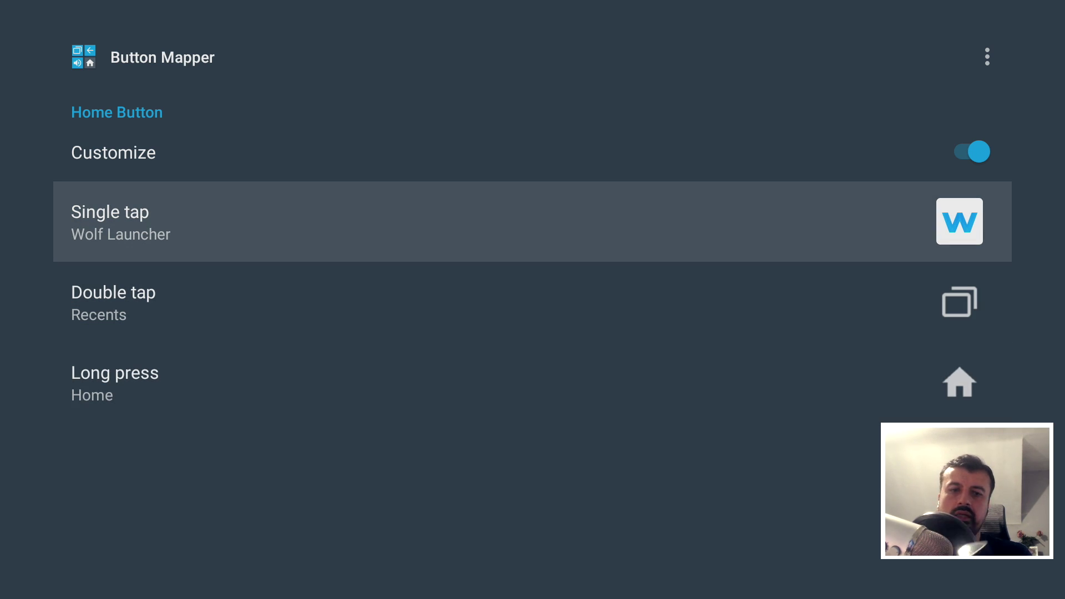
# Step: Check single tap opens Wolf Launcher and double tap shows Recents, then launch Google Play Store
pyautogui.press('Home')
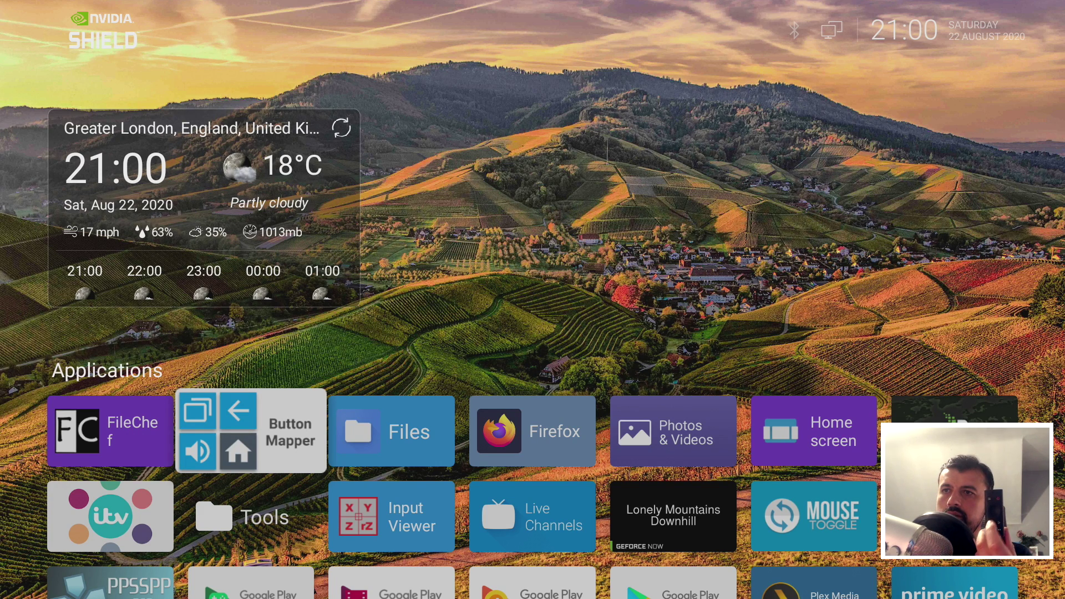
pyautogui.hotkey('alt', 'Tab')
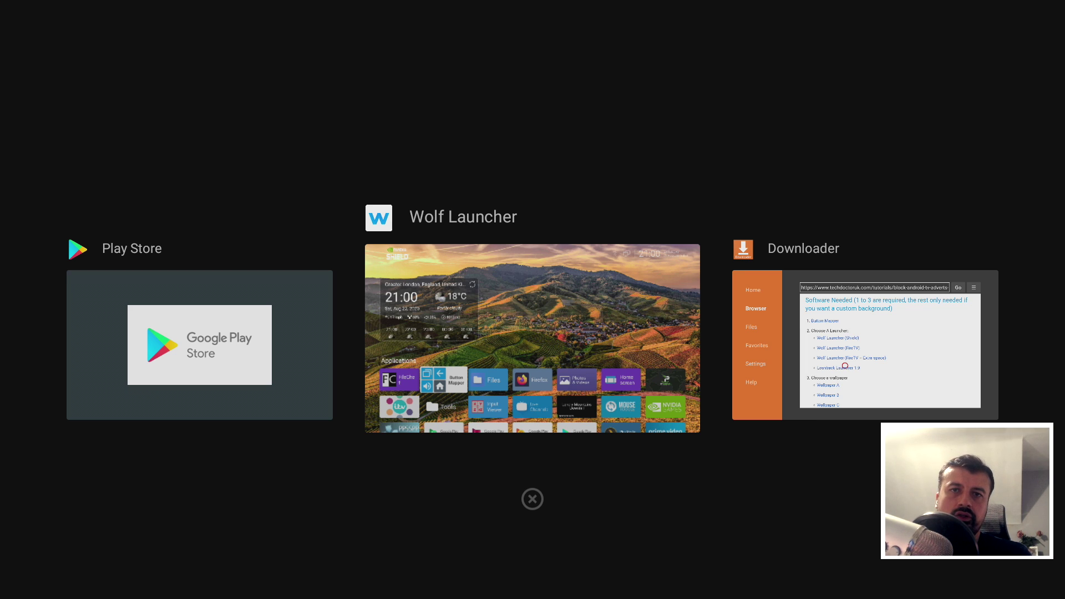
pyautogui.press('Return')
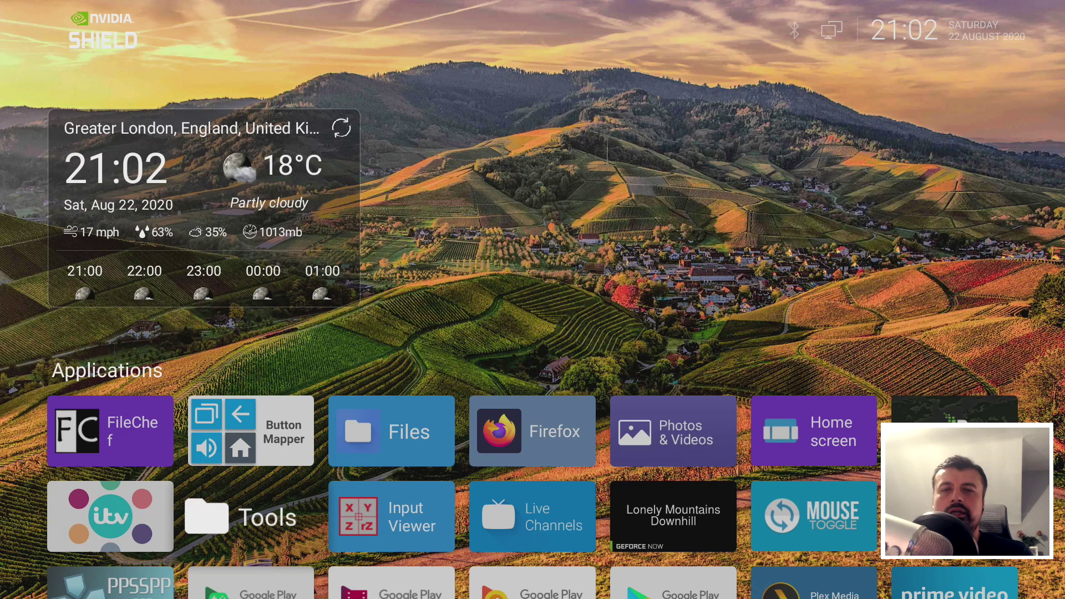
pyautogui.press('Down')
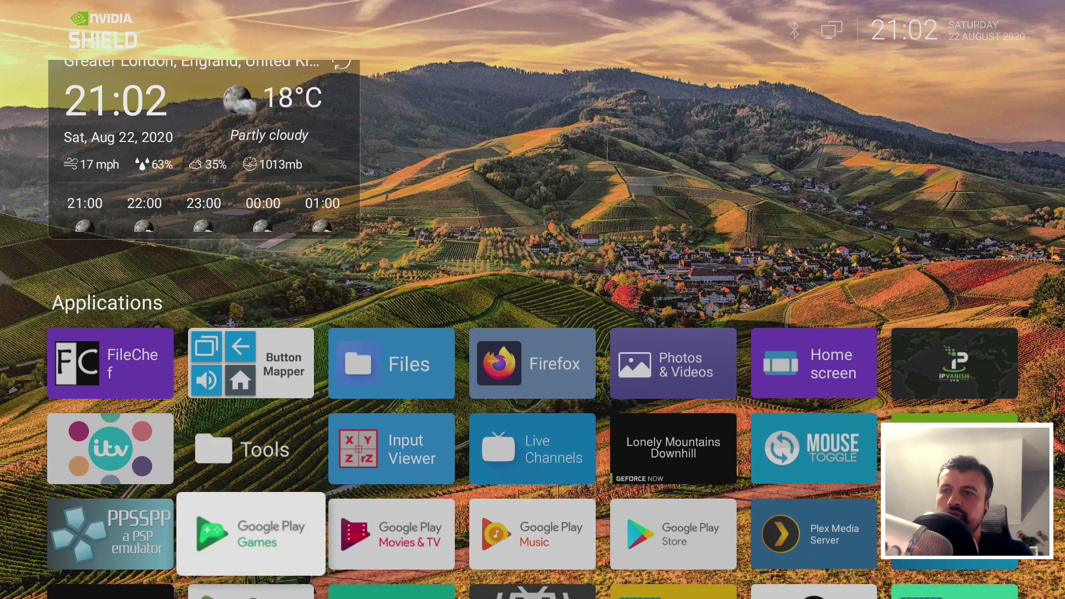
pyautogui.press('Right')
pyautogui.press('Right')
pyautogui.press('Right')
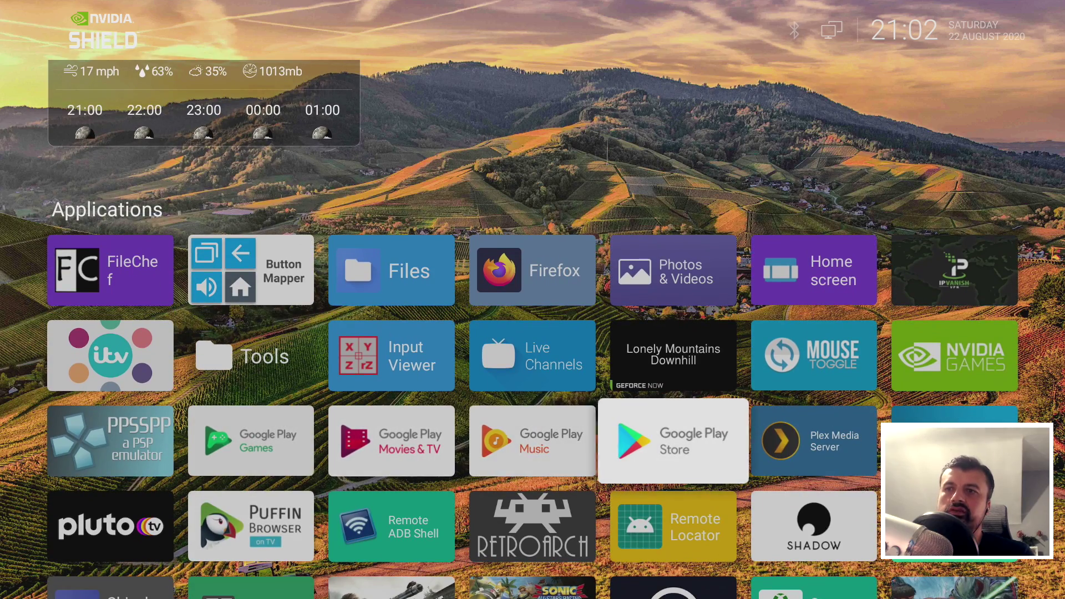
pyautogui.press('Return')
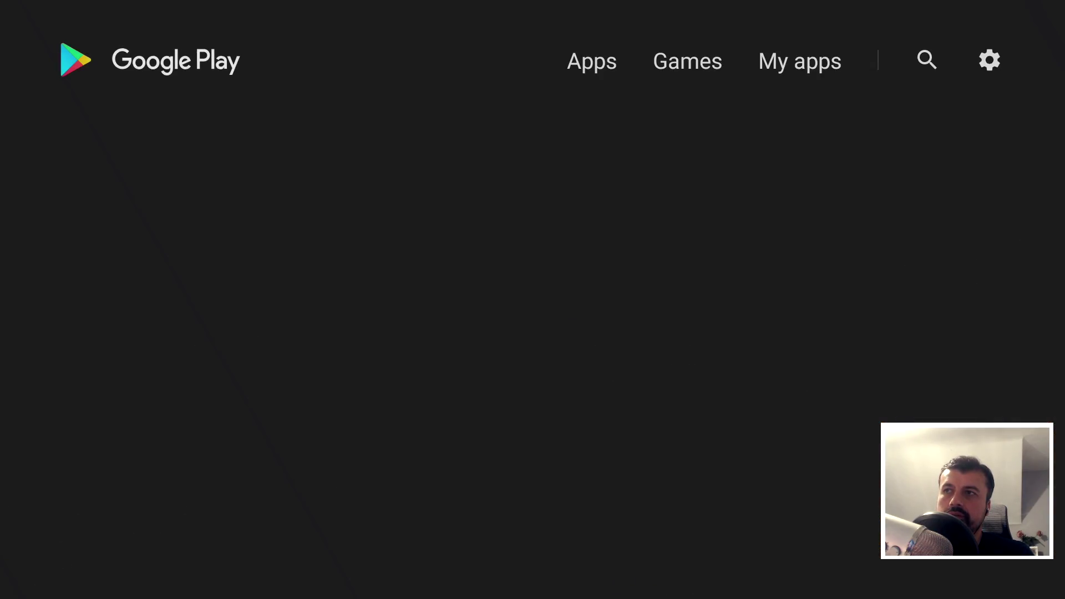
# Step: Switch to the My apps tab, briefly open Search, then back out to My apps
pyautogui.press('Up')
pyautogui.press('Right')
pyautogui.press('Right')
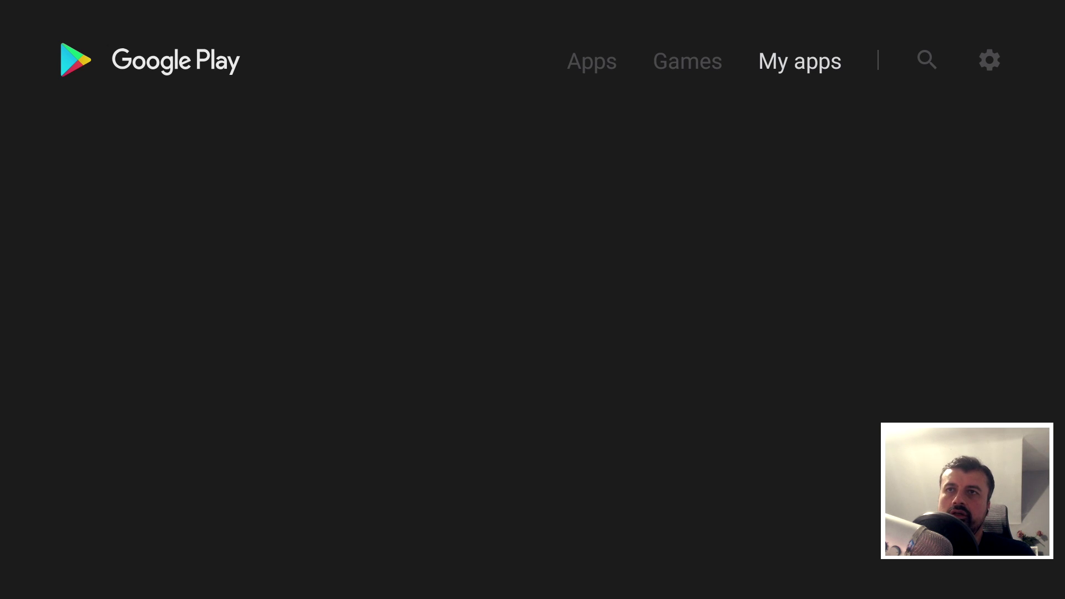
pyautogui.click(926, 60)
pyautogui.press('Return')
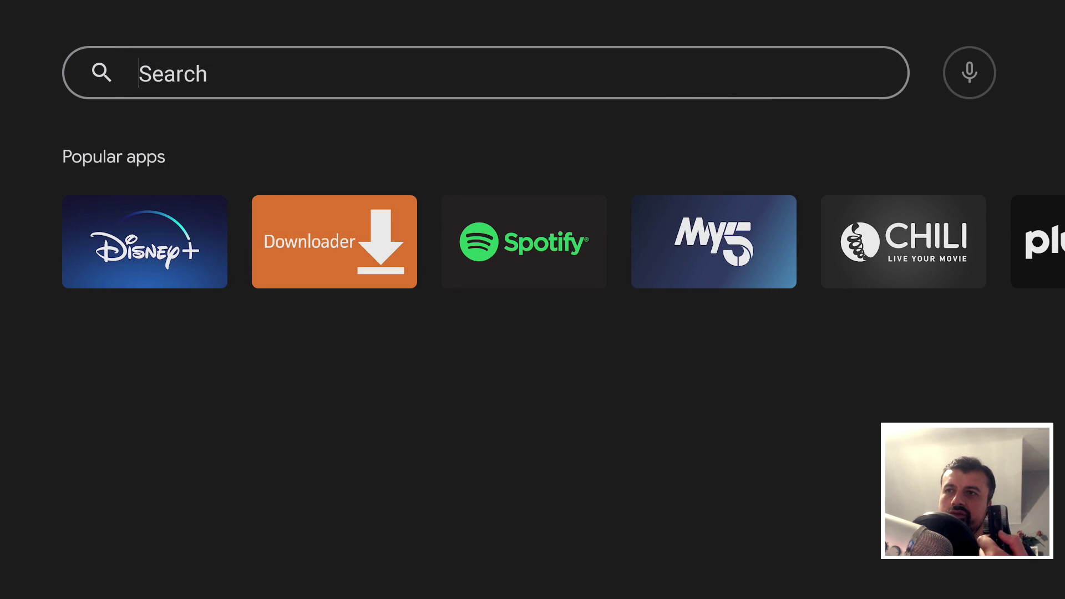
pyautogui.press('Escape')
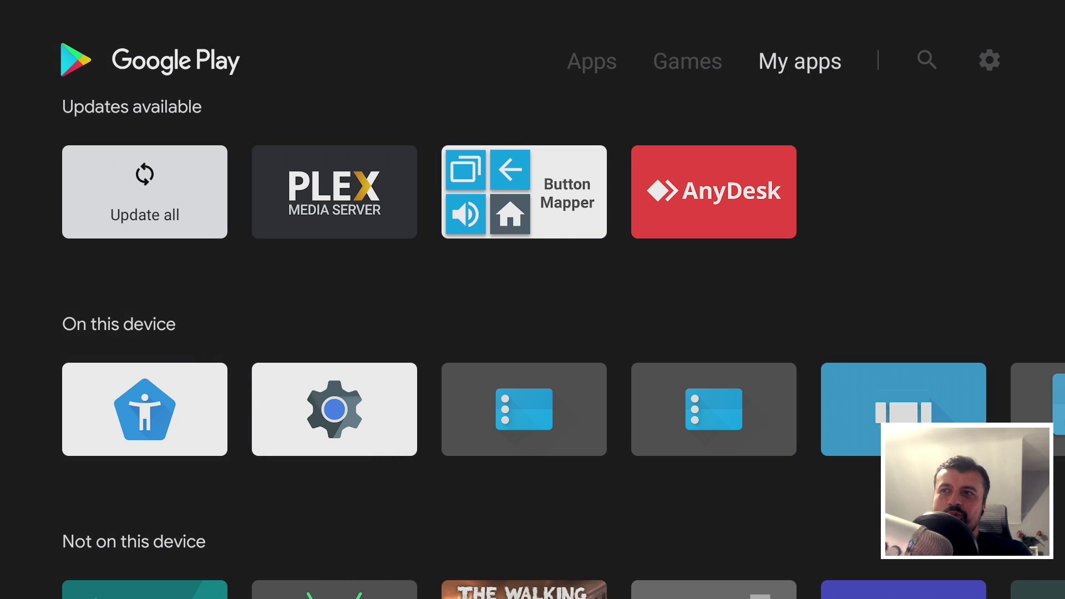